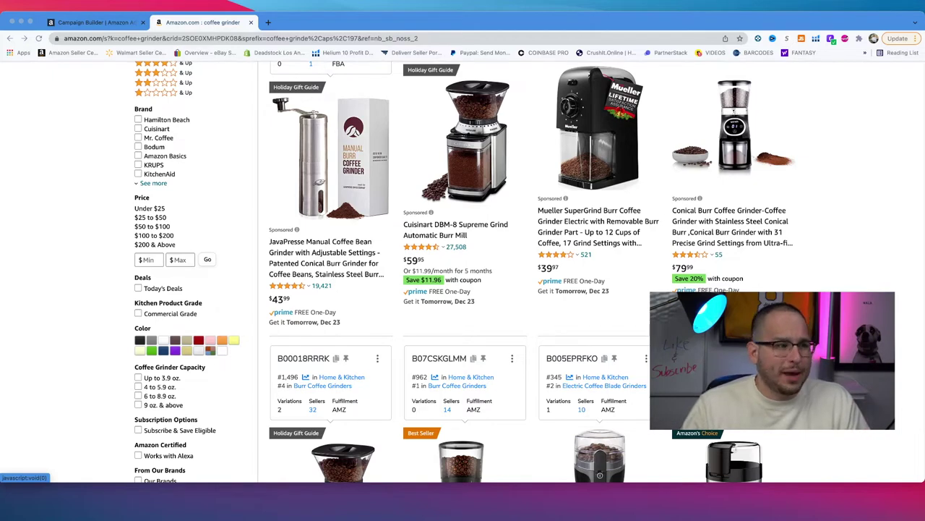
Step: Start a new Sponsored Products campaign, name it "AUTO: COFFEE GRINDER (CLOSE MATCH)", and copy that name
{"action": "left_click", "coordinate": [84, 25]}
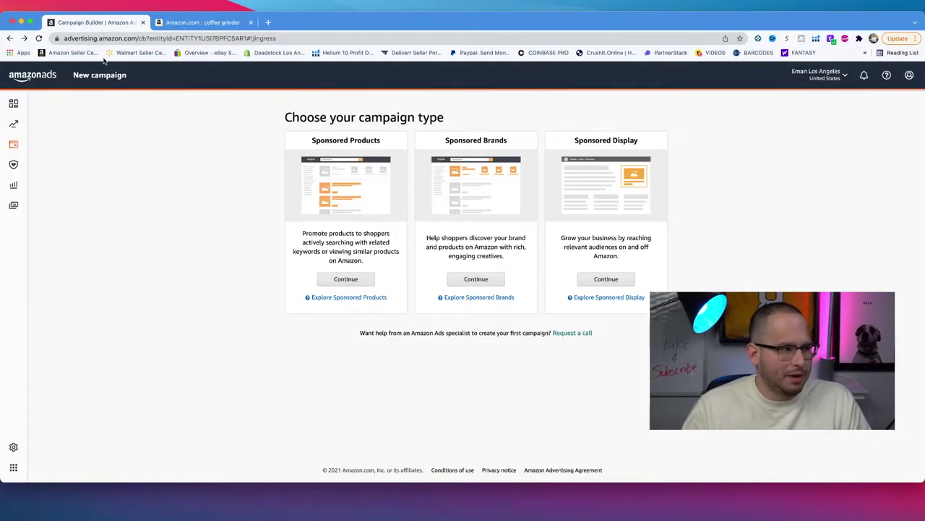
{"action": "left_click", "coordinate": [366, 281]}
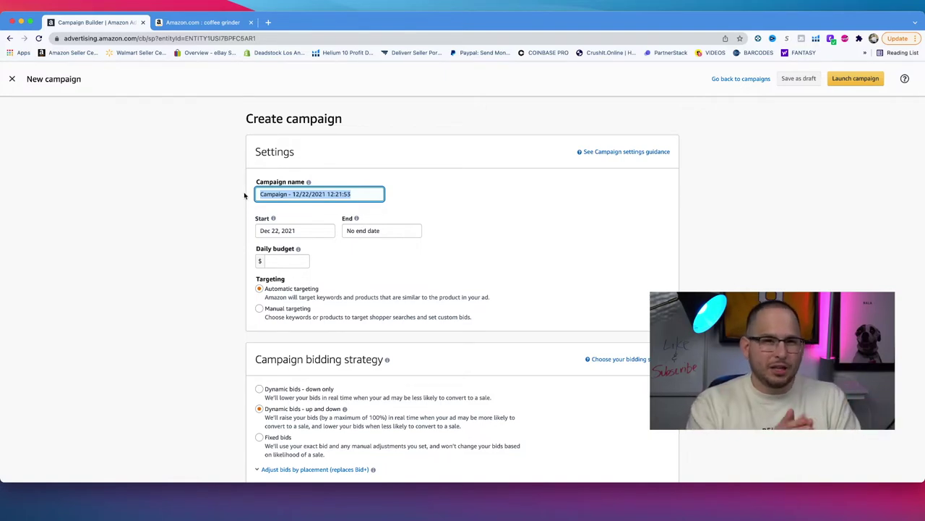
{"action": "type", "text": "AUTO"}
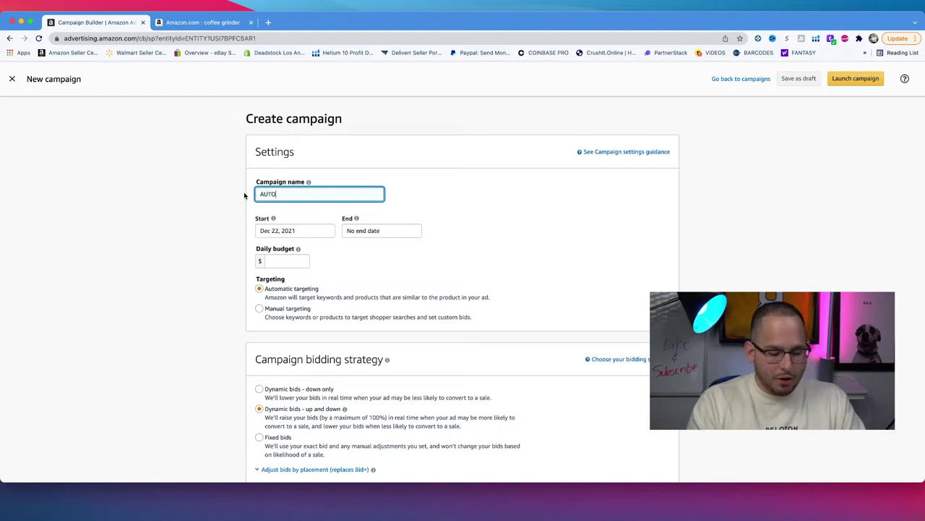
{"action": "type", "text": ": COFFE"}
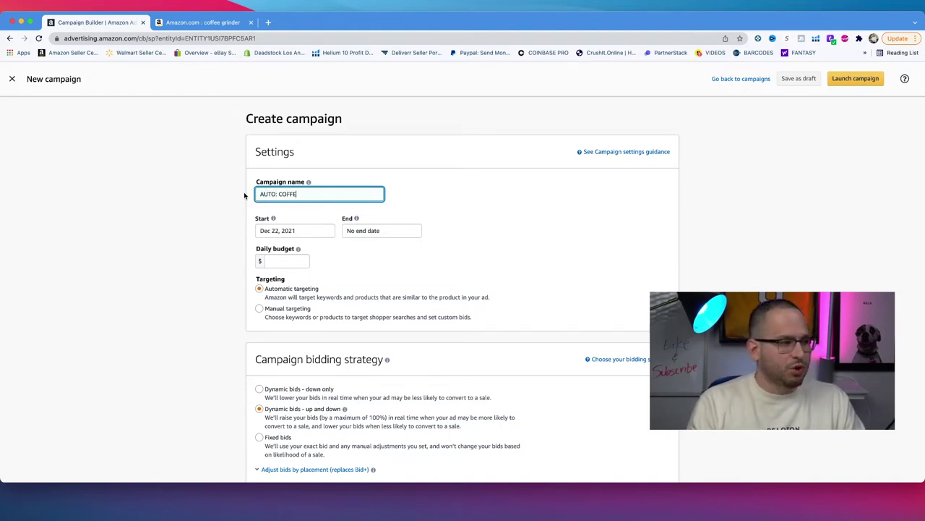
{"action": "type", "text": "E GRINDE"}
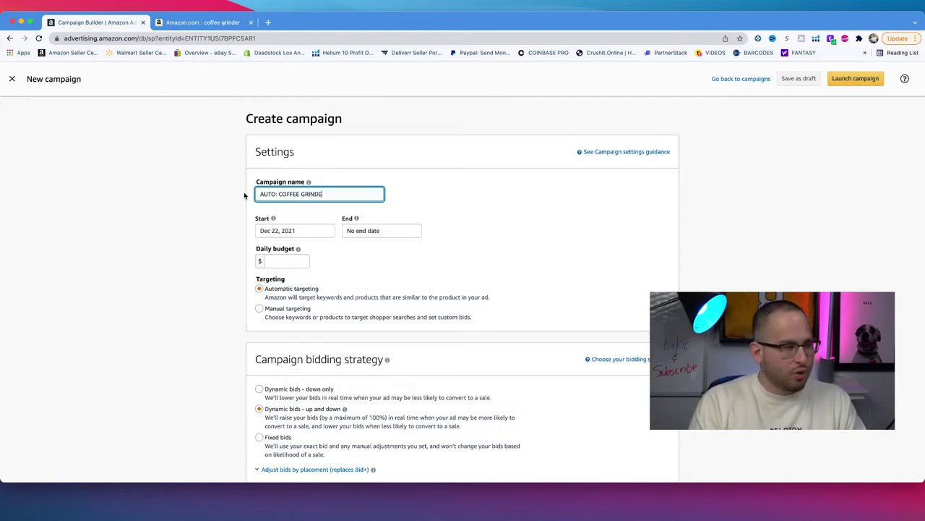
{"action": "type", "text": "R ("}
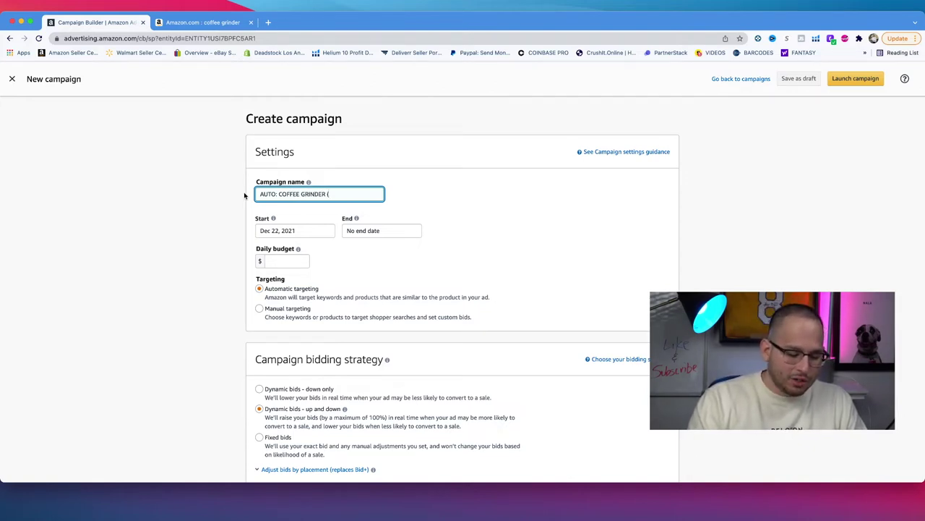
{"action": "type", "text": "CLOSE MATCH"}
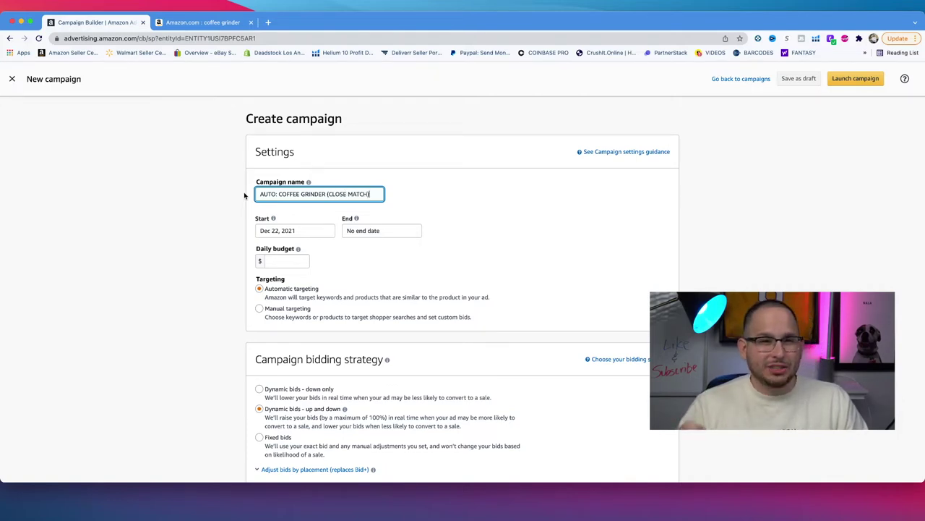
{"action": "triple_click", "coordinate": [280, 193]}
{"action": "key", "text": "super+c"}
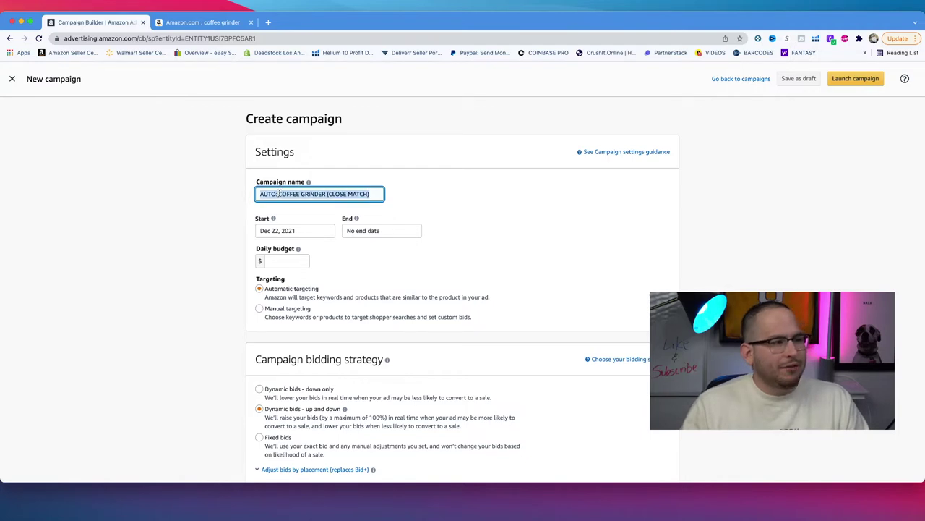
Step: Set the campaign's daily budget to $25 and choose the "Dynamic bids - down only" bidding strategy
{"action": "scroll", "coordinate": [214, 207], "scroll_direction": "down", "scroll_amount": 2}
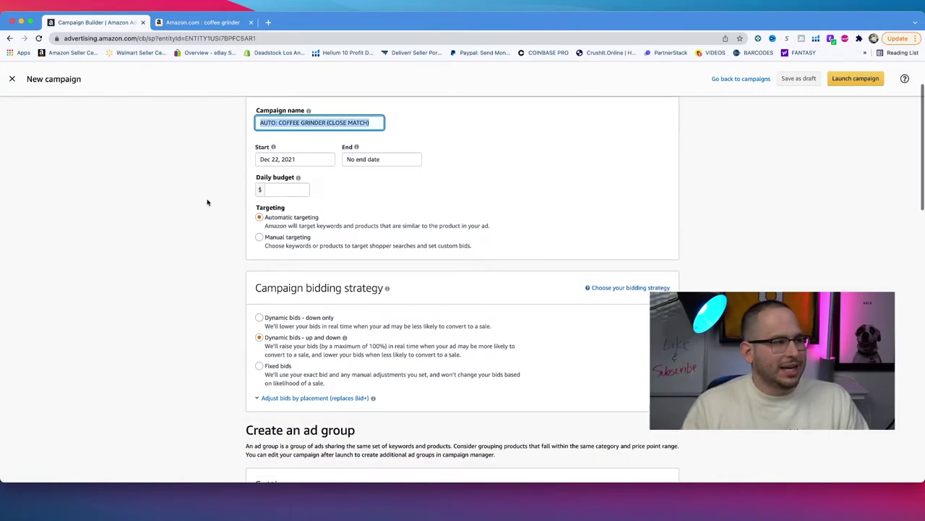
{"action": "left_click", "coordinate": [207, 200]}
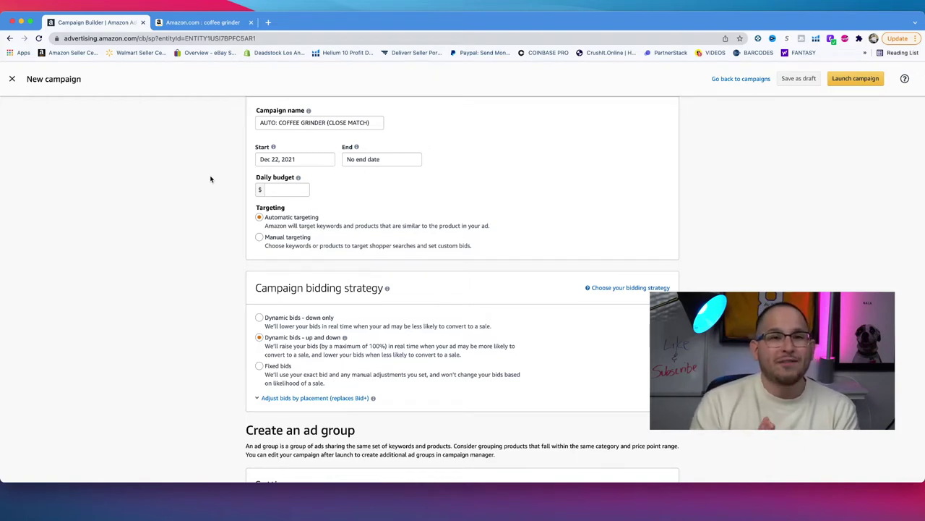
{"action": "left_click", "coordinate": [279, 191]}
{"action": "type", "text": "25"}
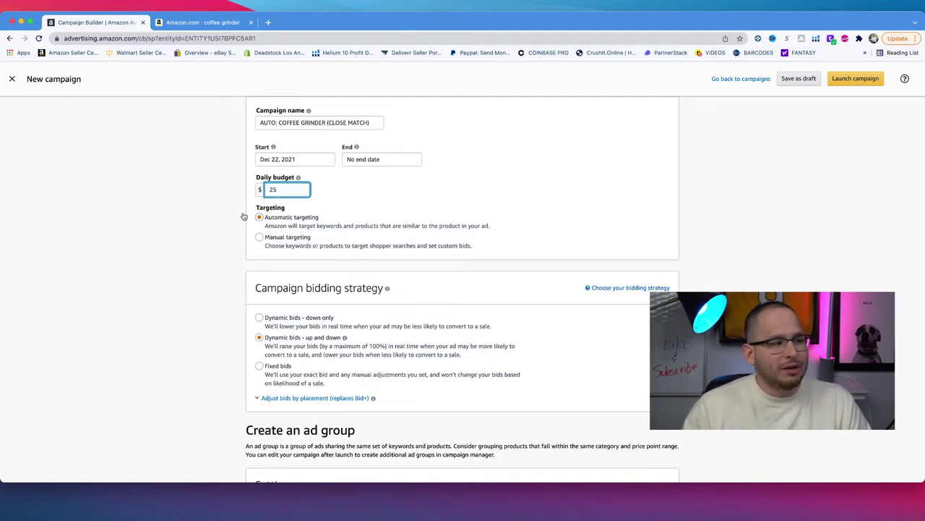
{"action": "scroll", "coordinate": [239, 207], "scroll_direction": "down", "scroll_amount": 4}
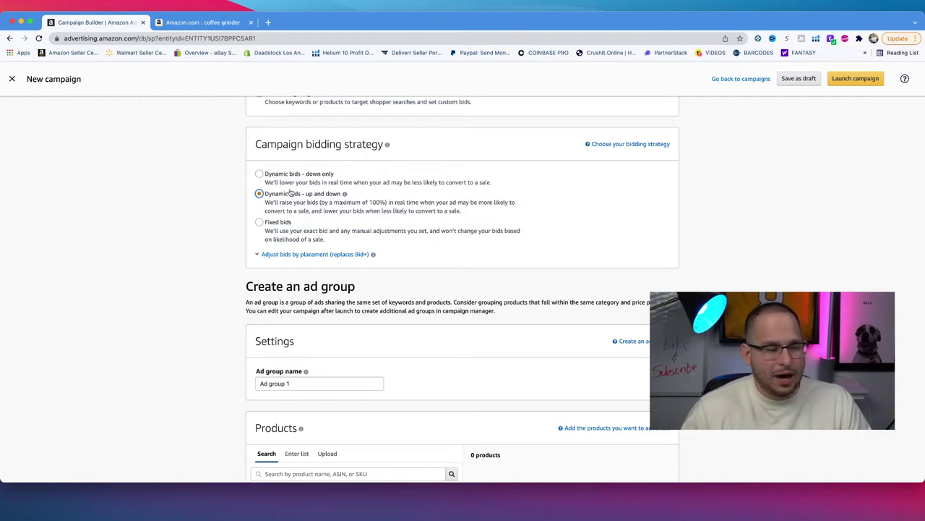
{"action": "left_click", "coordinate": [260, 175]}
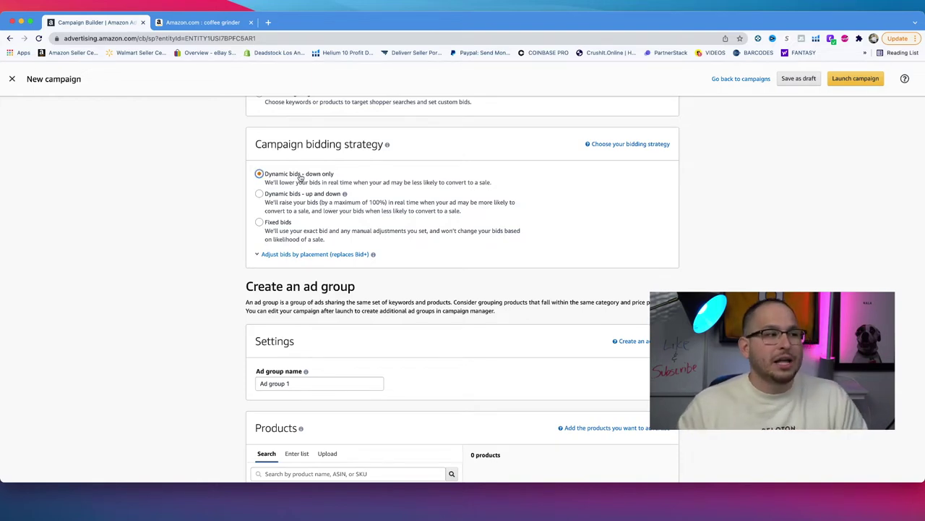
Step: Rename the ad group with the copied campaign name, "AUTO: COFFEE GRINDER (CLOSE MATCH)"
{"action": "scroll", "coordinate": [224, 174], "scroll_direction": "down", "scroll_amount": 1}
{"action": "scroll", "coordinate": [224, 174], "scroll_direction": "down", "scroll_amount": 5}
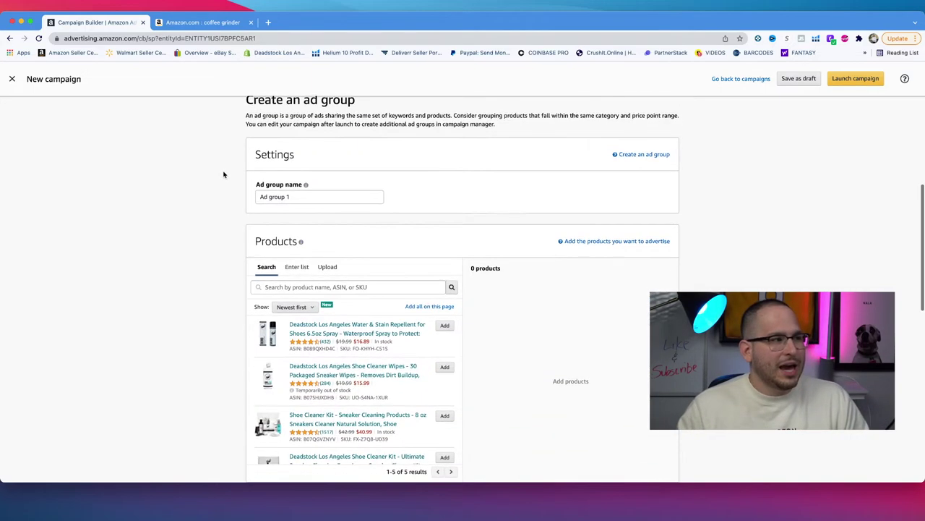
{"action": "triple_click", "coordinate": [275, 182]}
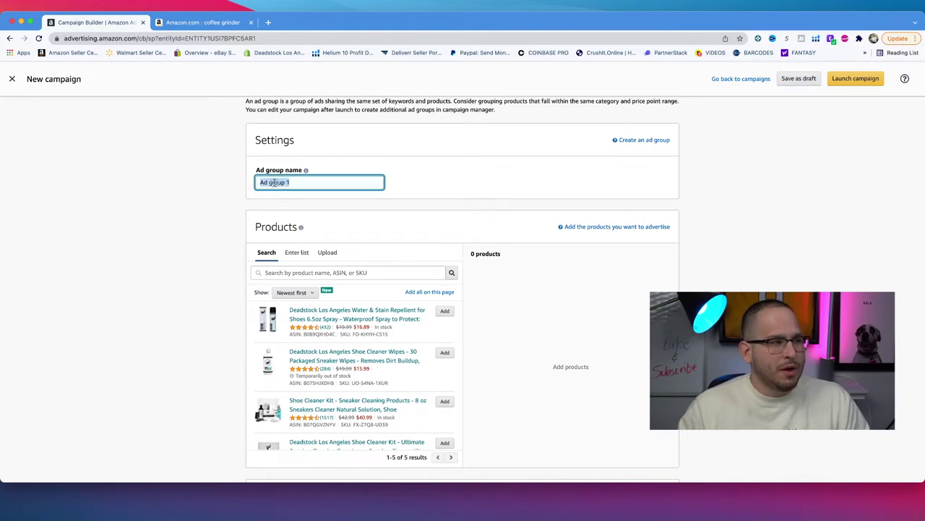
{"action": "key", "text": "super+v"}
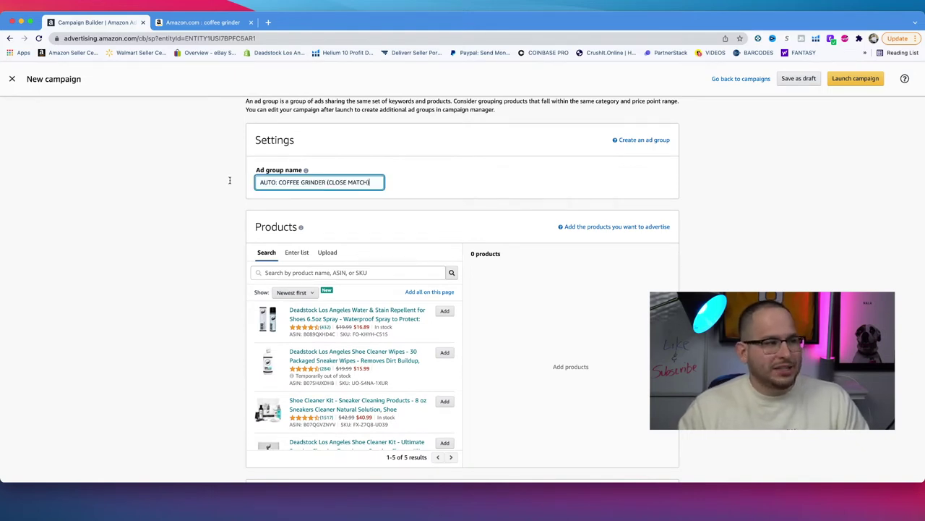
Step: Add the Deadstock Los Angeles Water & Stain Repellent spray to the ad group's advertised products
{"action": "scroll", "coordinate": [227, 181], "scroll_direction": "down", "scroll_amount": 2}
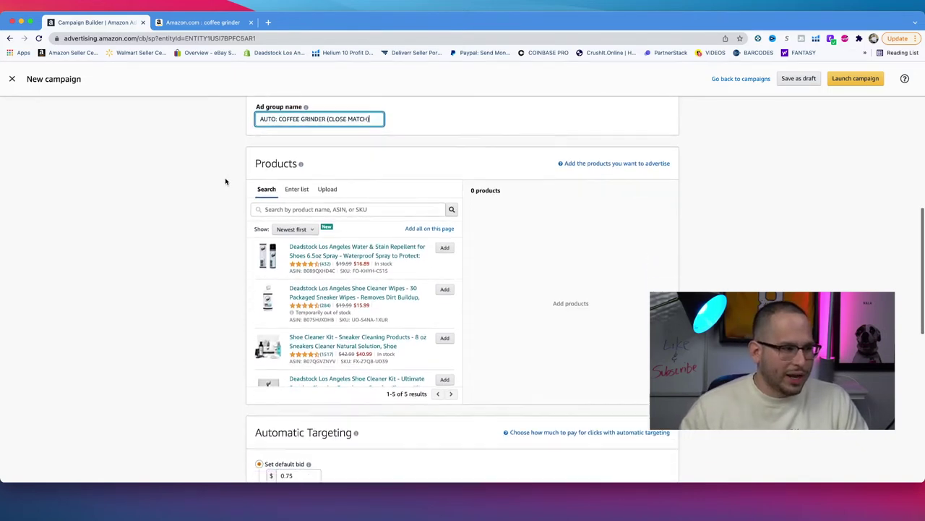
{"action": "scroll", "coordinate": [188, 232], "scroll_direction": "up", "scroll_amount": 2}
{"action": "left_click", "coordinate": [160, 263]}
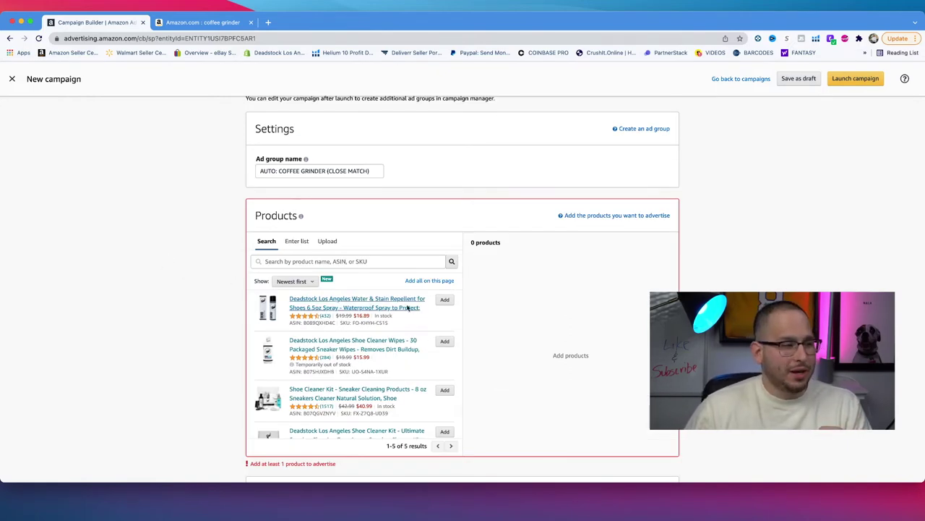
{"action": "left_click", "coordinate": [444, 300]}
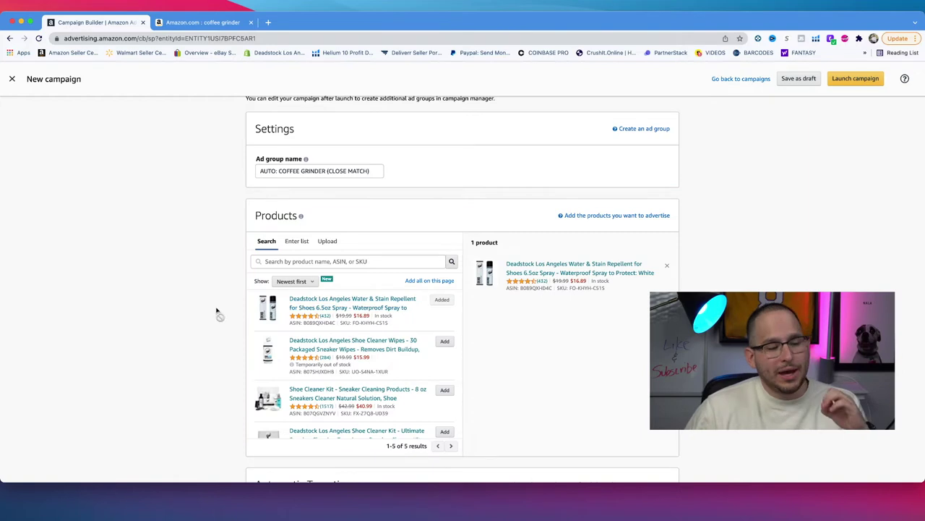
Step: Set the default bid for automatic targeting to $1.05
{"action": "scroll", "coordinate": [202, 303], "scroll_direction": "down", "scroll_amount": 3}
{"action": "scroll", "coordinate": [204, 303], "scroll_direction": "down", "scroll_amount": 2}
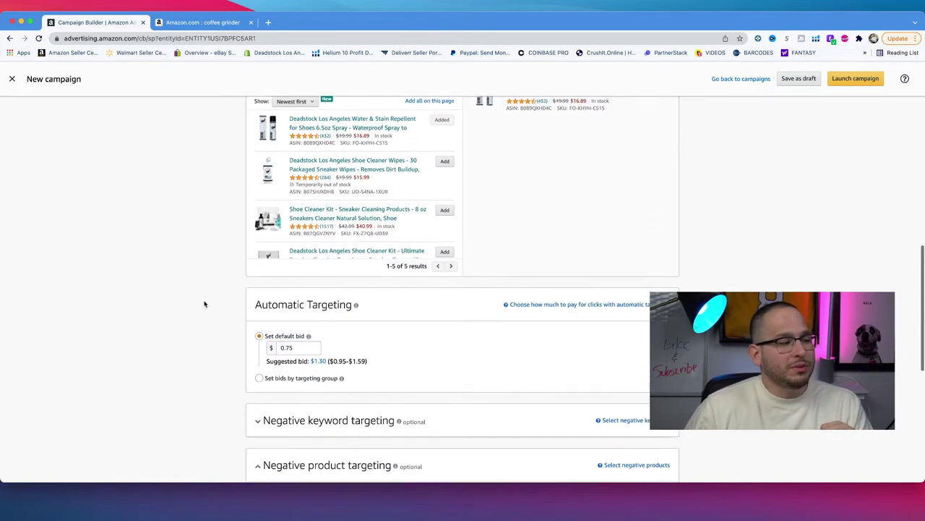
{"action": "left_click", "coordinate": [282, 331]}
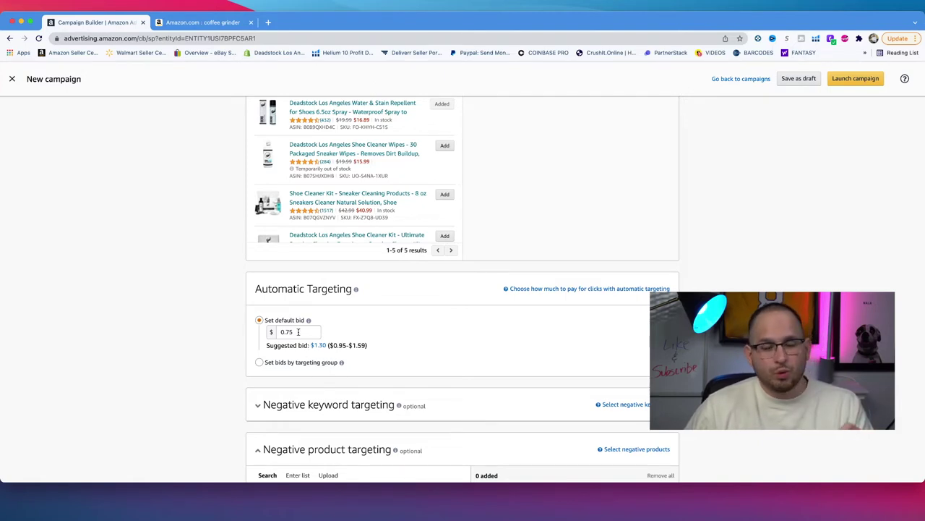
{"action": "left_click_drag", "start_coordinate": [296, 333], "coordinate": [281, 332]}
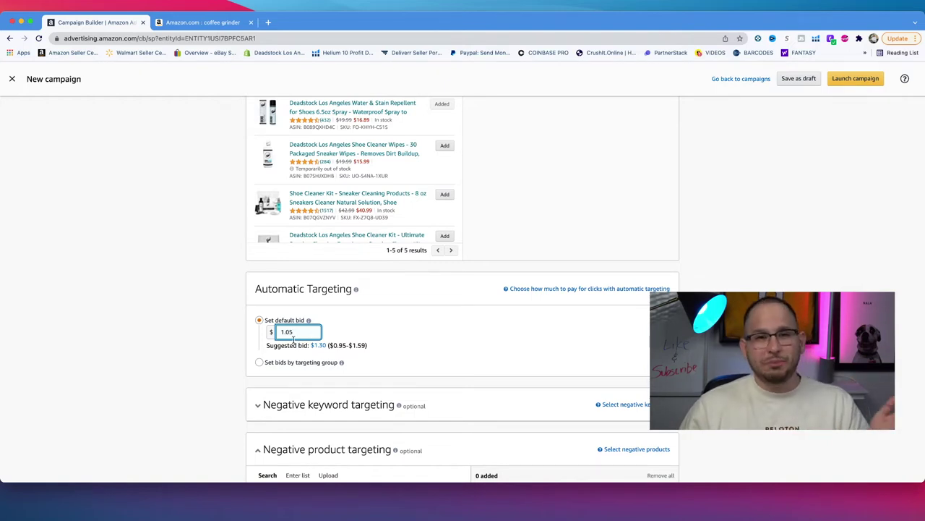
{"action": "key", "text": "BackSpace"}
{"action": "key", "text": "BackSpace"}
{"action": "key", "text": "BackSpace"}
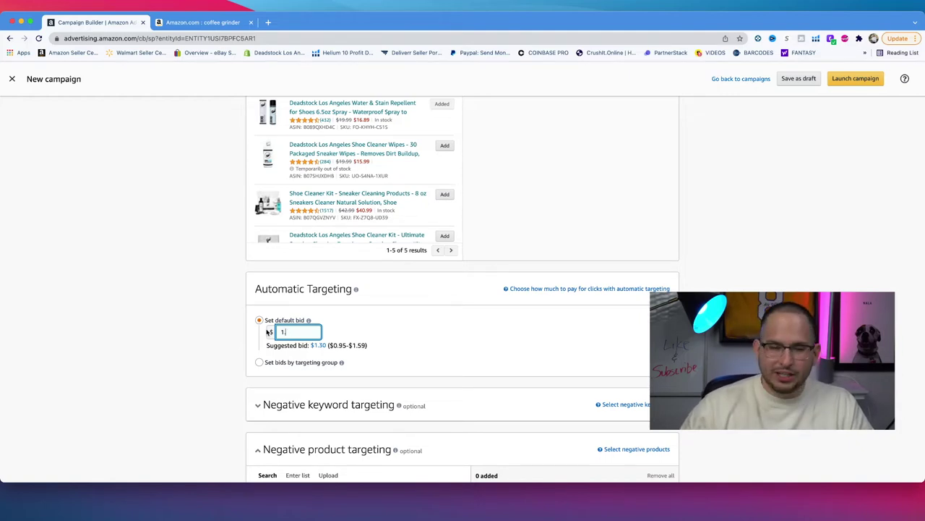
{"action": "scroll", "coordinate": [218, 307], "scroll_direction": "down", "scroll_amount": 5}
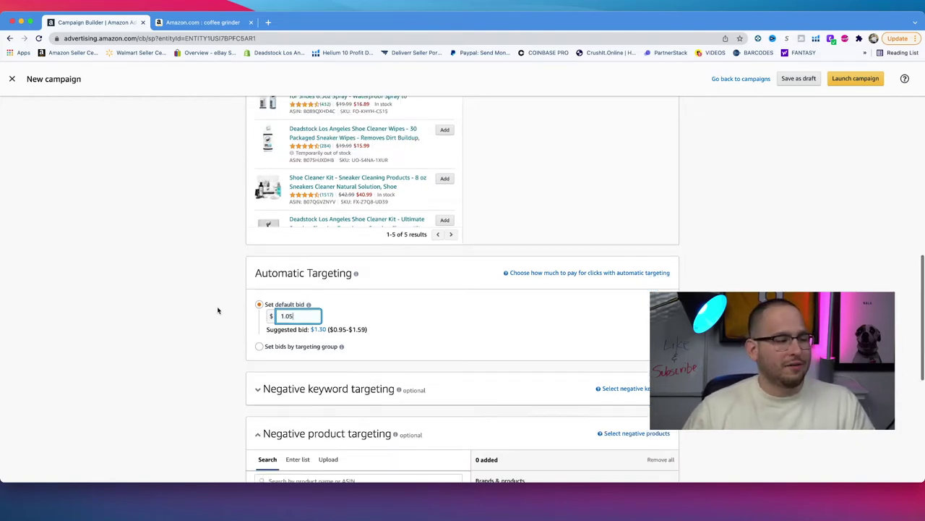
Step: Open the "AUTO: DSLA BRUSH KIT (CLOSE MATCH)" campaign's ad group and review its automatic targeting groups and bids
{"action": "scroll", "coordinate": [218, 309], "scroll_direction": "down", "scroll_amount": 4}
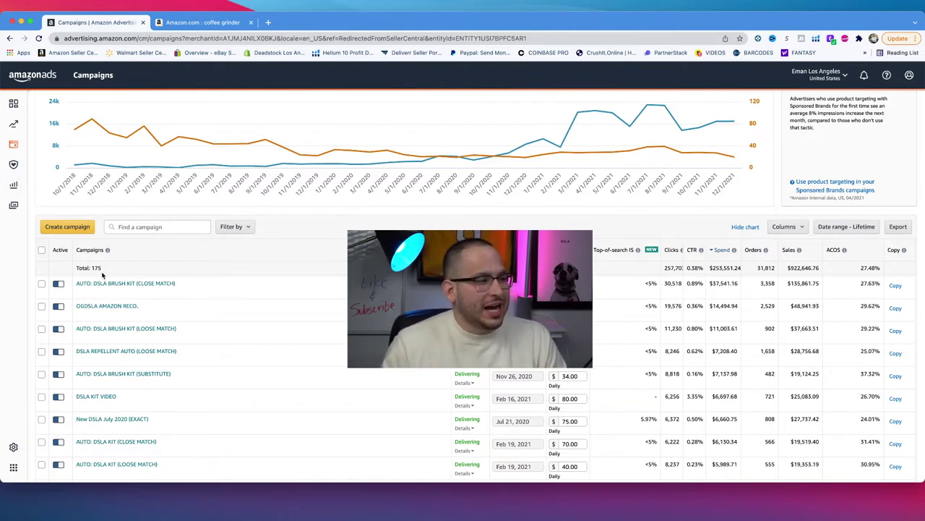
{"action": "left_click", "coordinate": [156, 285]}
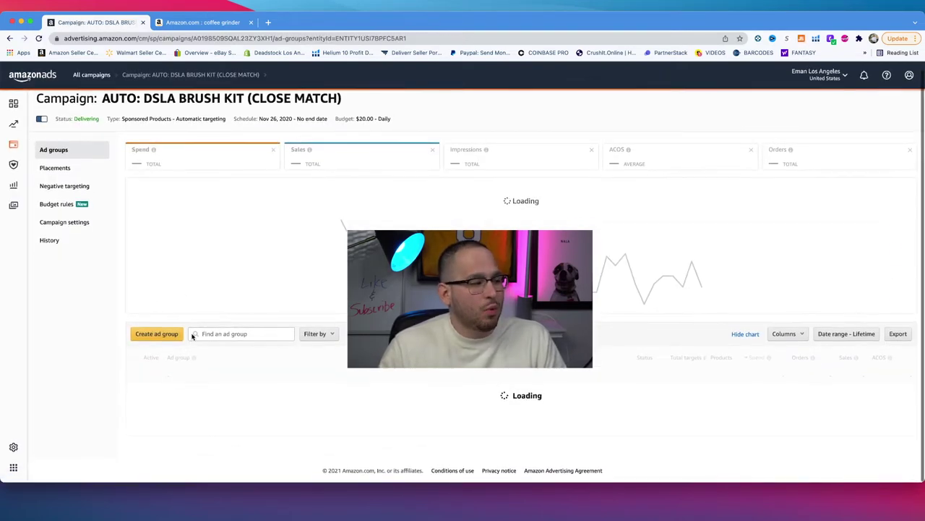
{"action": "left_click", "coordinate": [227, 398]}
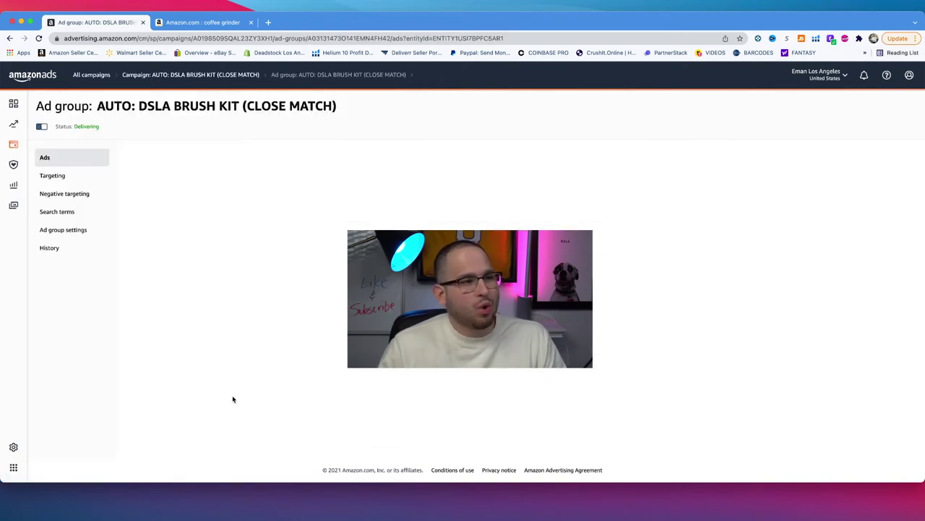
{"action": "left_click", "coordinate": [58, 175]}
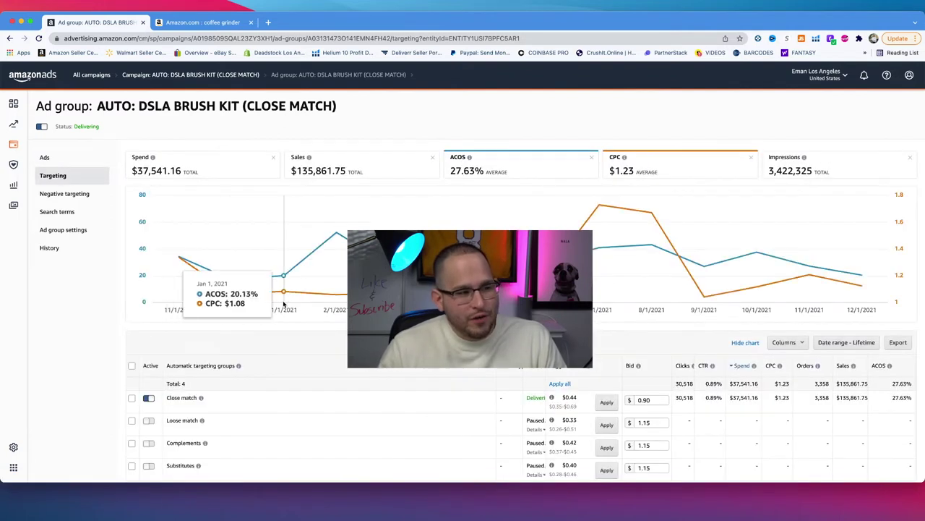
{"action": "scroll", "coordinate": [244, 304], "scroll_direction": "down", "scroll_amount": 2}
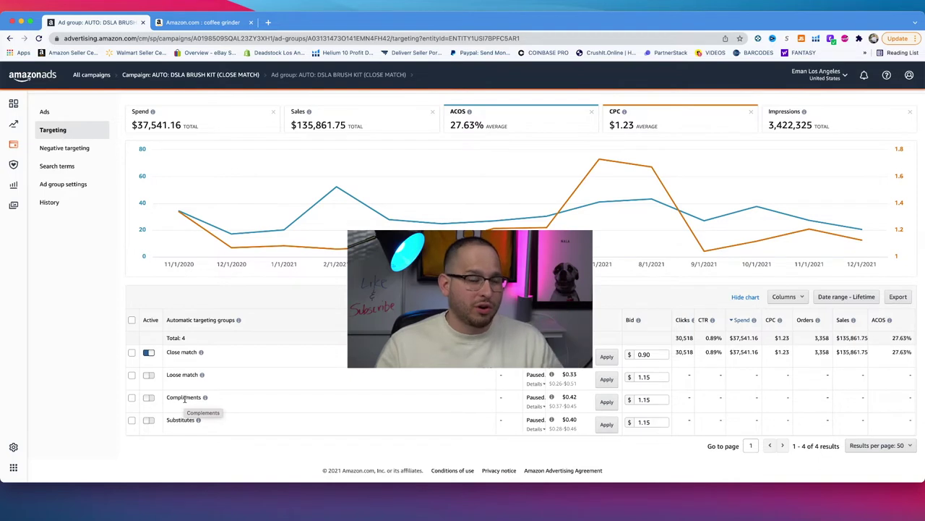
{"action": "mouse_move", "coordinate": [202, 353]}
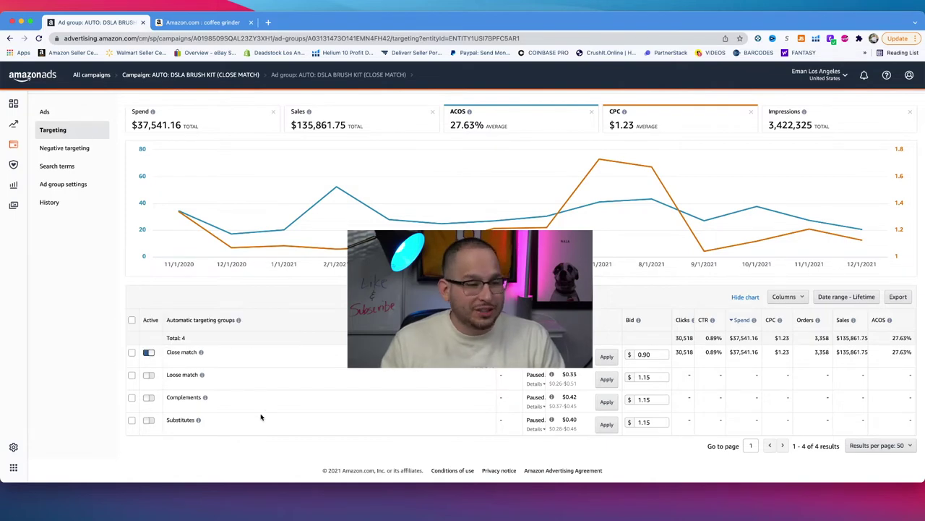
Step: Examine the brush kit ad group's customer search terms, comparing their clicks, spend, CPC, orders and ACOS
{"action": "scroll", "coordinate": [265, 415], "scroll_direction": "up", "scroll_amount": 1}
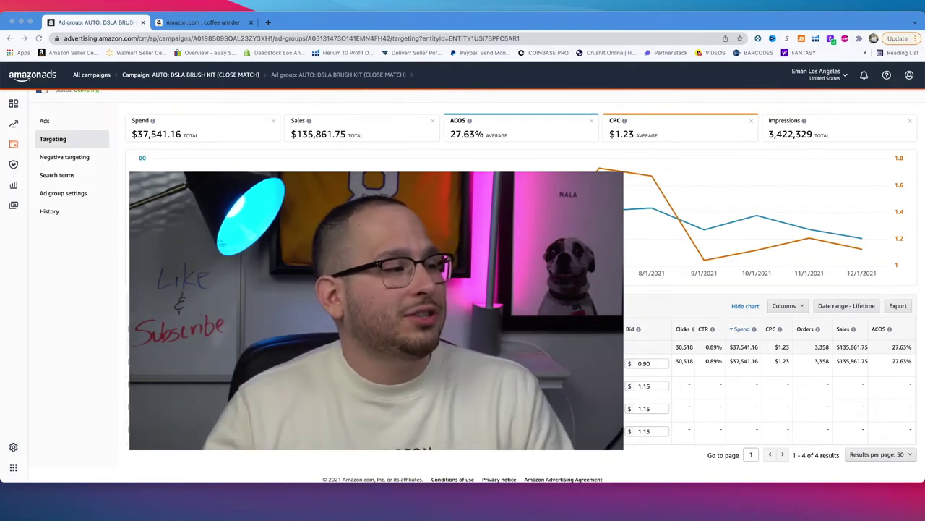
{"action": "left_click", "coordinate": [55, 177]}
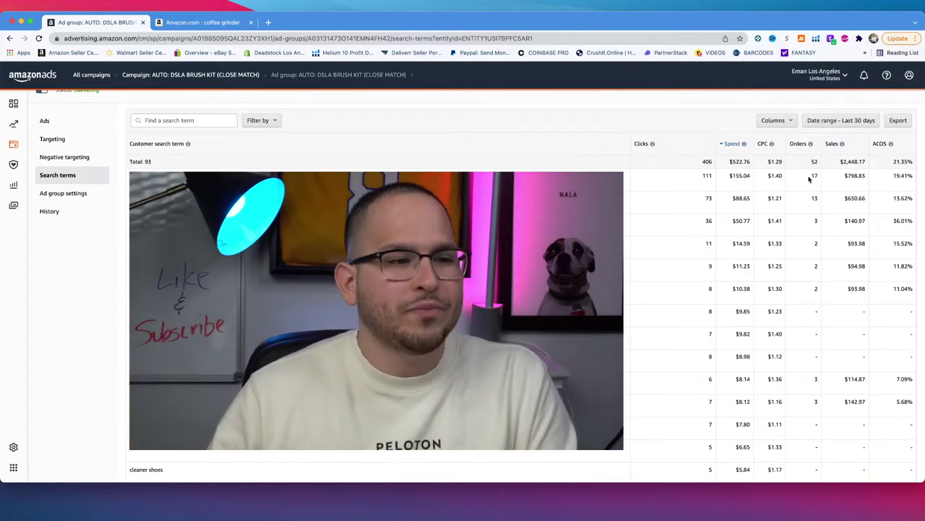
{"action": "scroll", "coordinate": [800, 208], "scroll_direction": "down", "scroll_amount": 1}
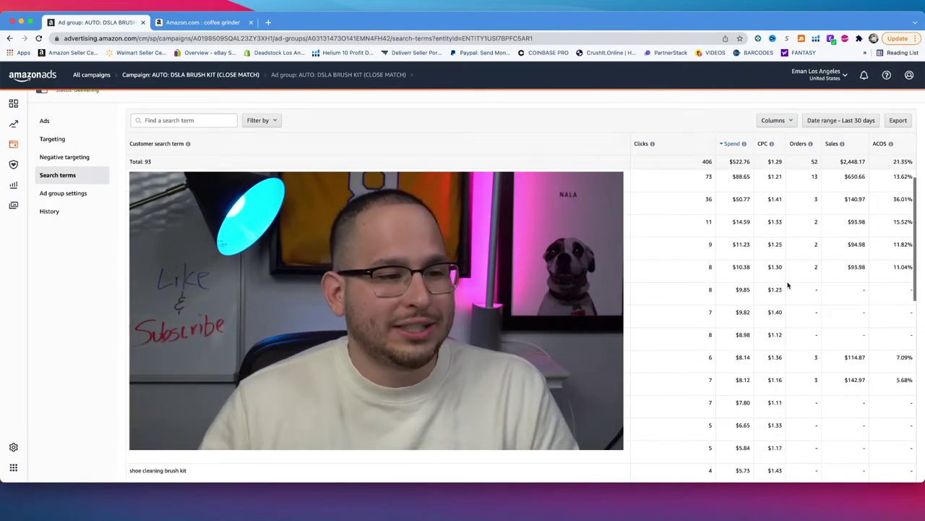
{"action": "scroll", "coordinate": [788, 286], "scroll_direction": "down", "scroll_amount": 1}
{"action": "left_click_drag", "start_coordinate": [709, 272], "coordinate": [781, 272]}
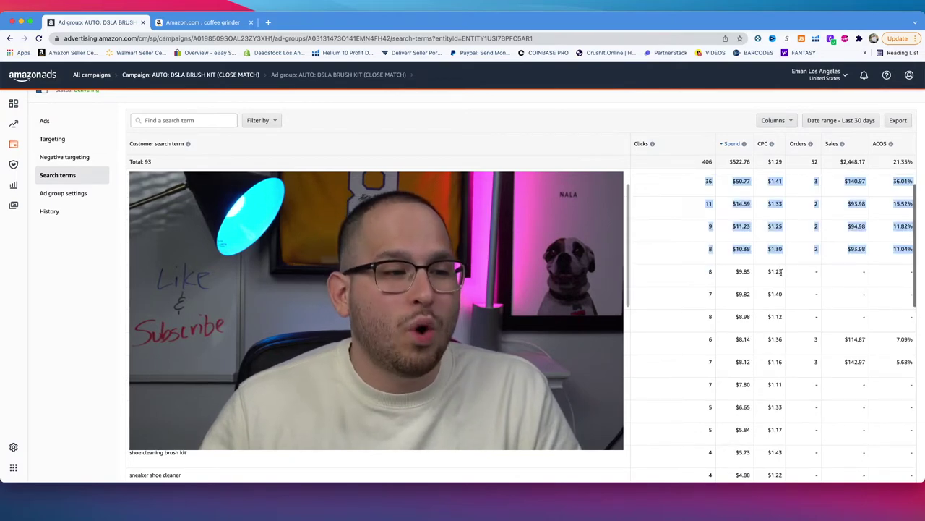
{"action": "left_click", "coordinate": [780, 272]}
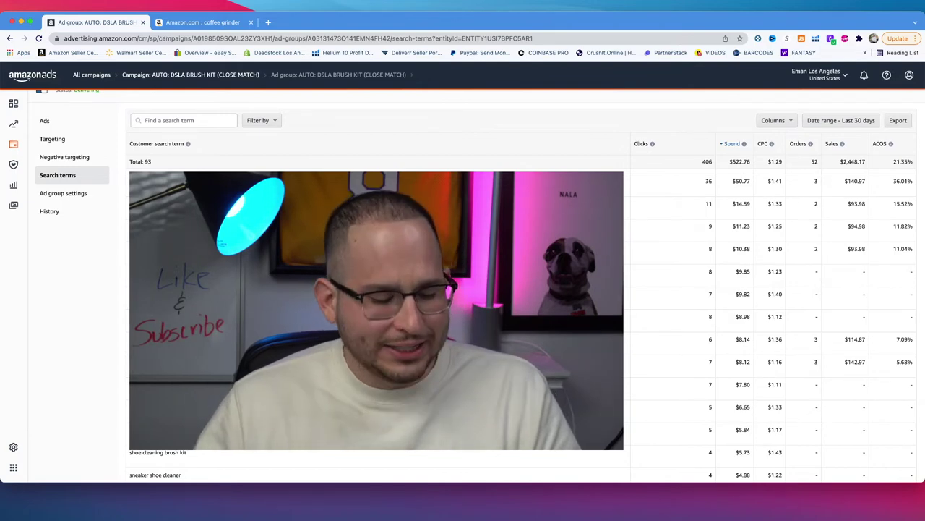
Step: Open the negative targeting settings of the brush kit ad group
{"action": "left_click", "coordinate": [73, 158]}
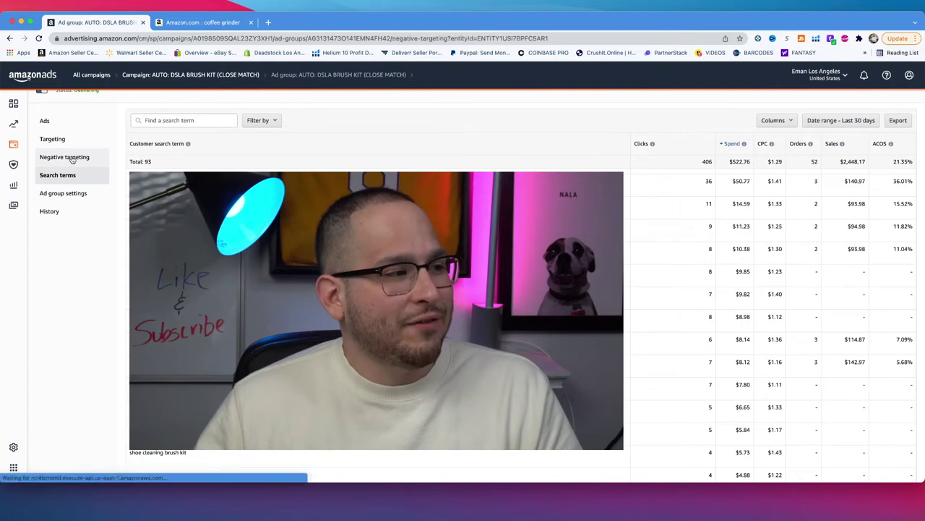
{"action": "left_click", "coordinate": [154, 148]}
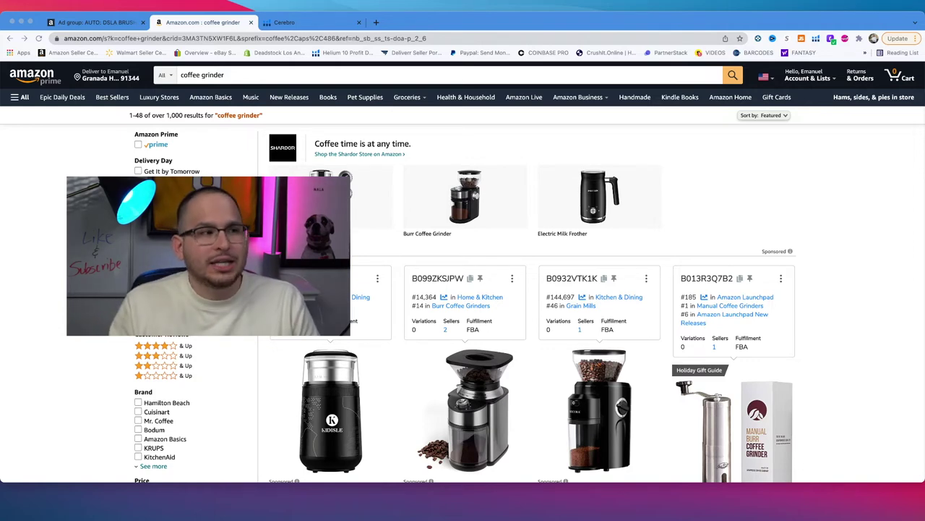
Step: Run Helium 10's Xray on Amazon's "coffee grinder" search results and review the listed products' prices, sales and revenue
{"action": "left_click", "coordinate": [816, 39]}
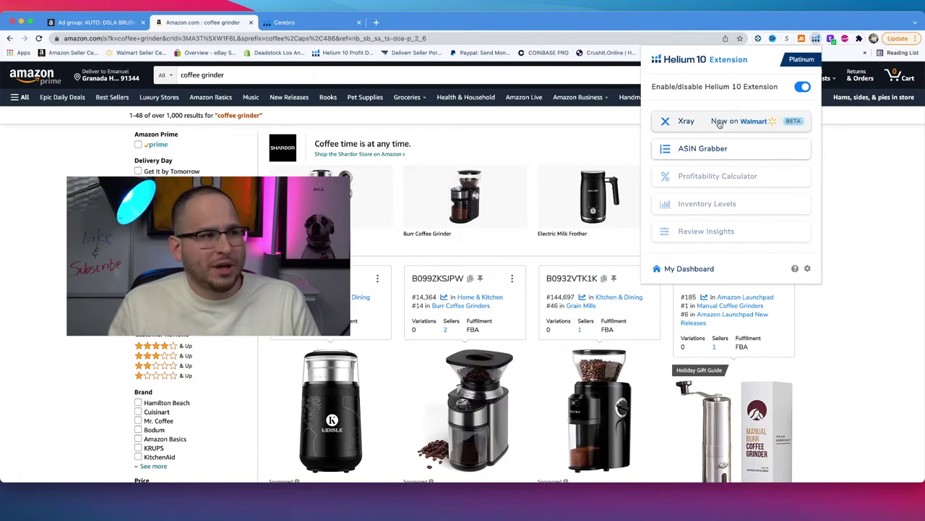
{"action": "left_click", "coordinate": [692, 123]}
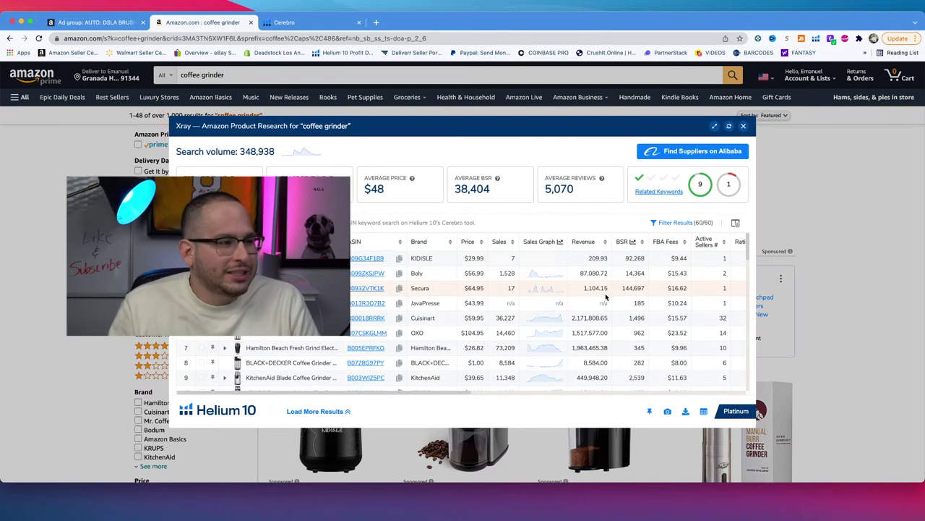
{"action": "scroll", "coordinate": [563, 301], "scroll_direction": "down", "scroll_amount": 3}
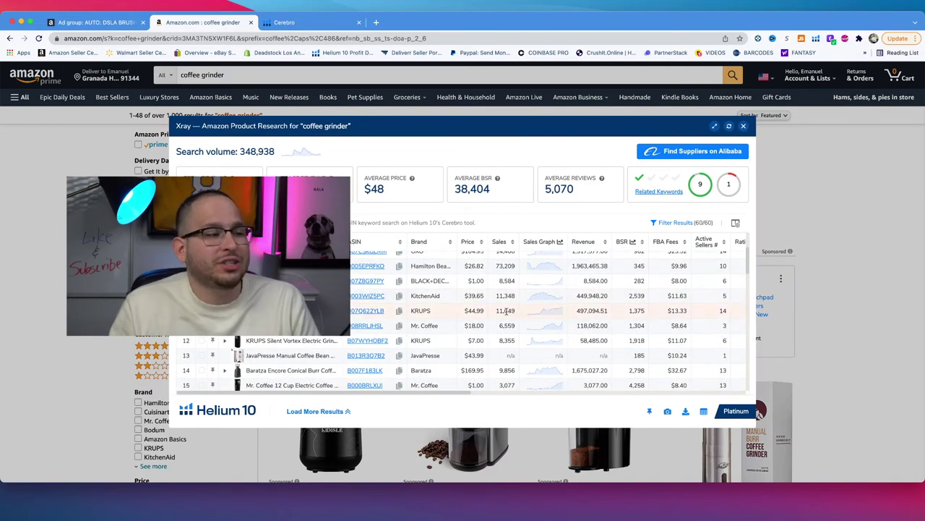
{"action": "scroll", "coordinate": [499, 311], "scroll_direction": "down", "scroll_amount": 3}
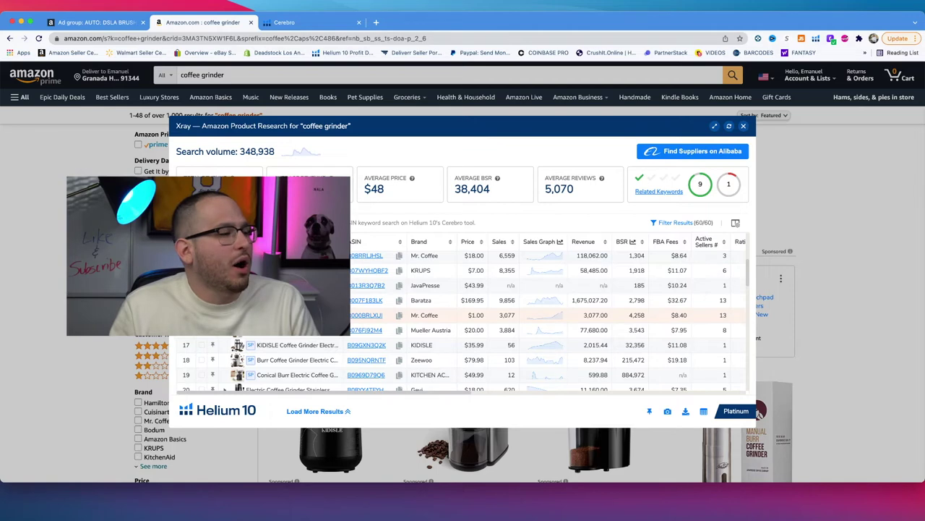
{"action": "scroll", "coordinate": [384, 300], "scroll_direction": "up", "scroll_amount": 3}
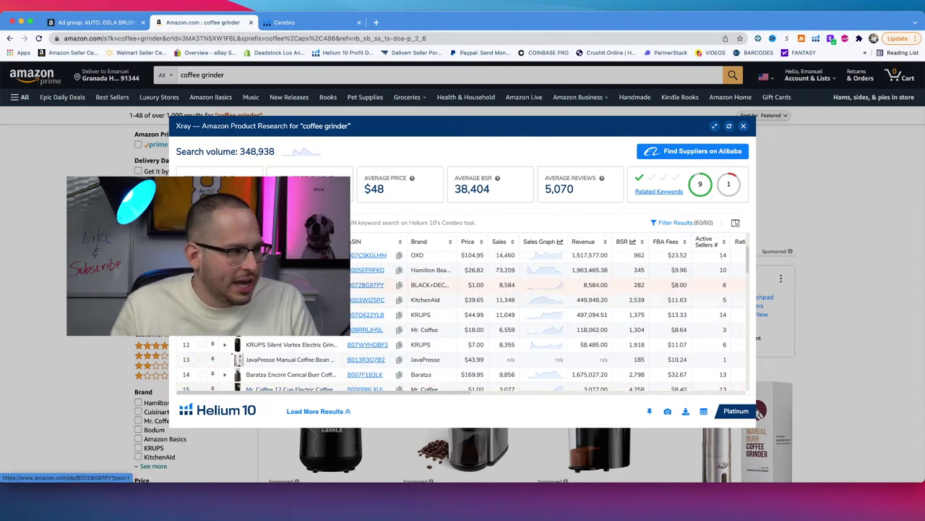
{"action": "scroll", "coordinate": [462, 311], "scroll_direction": "up", "scroll_amount": 2}
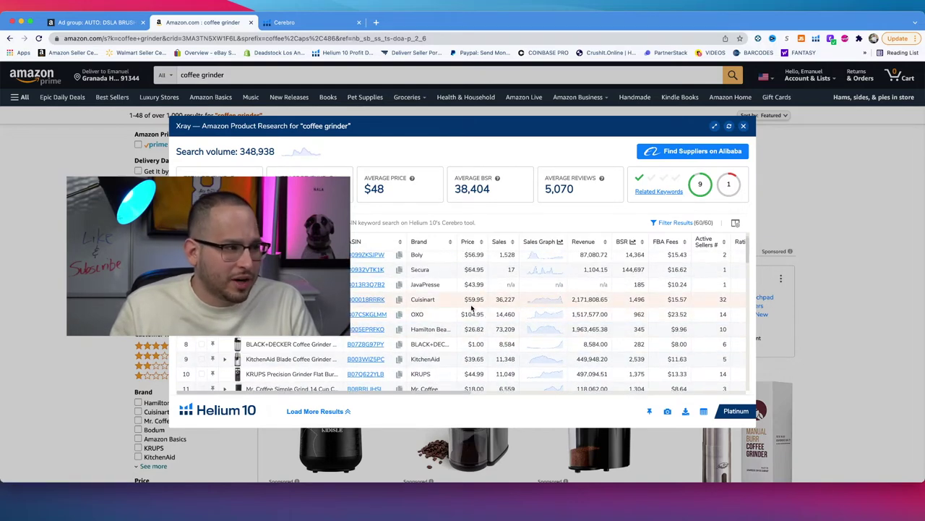
{"action": "scroll", "coordinate": [473, 308], "scroll_direction": "up", "scroll_amount": 1}
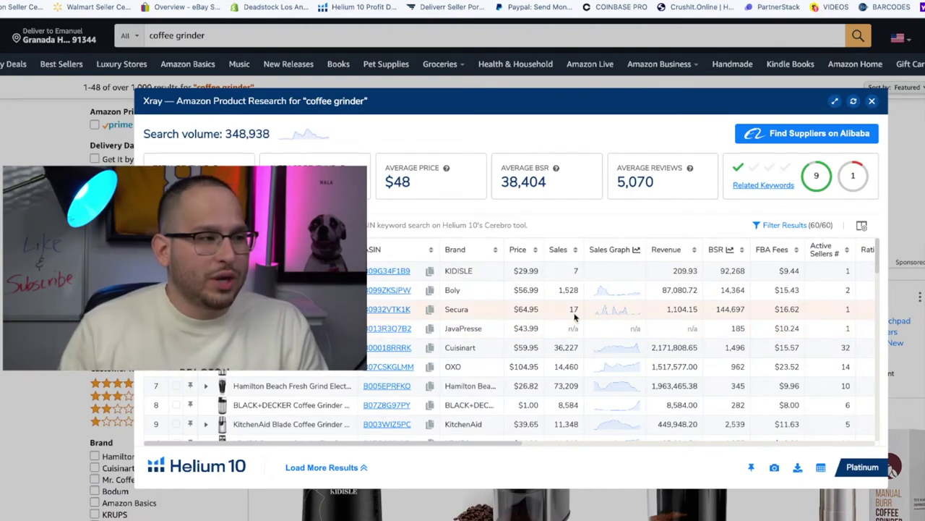
Step: Sort the Xray products by creation date, newest first
{"action": "scroll", "coordinate": [728, 302], "scroll_direction": "right", "scroll_amount": 10}
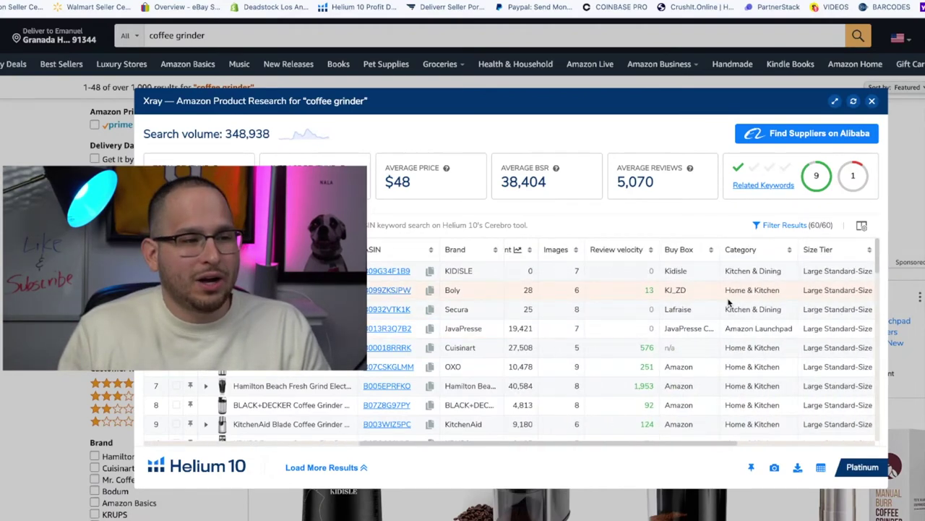
{"action": "scroll", "coordinate": [728, 303], "scroll_direction": "right", "scroll_amount": 3}
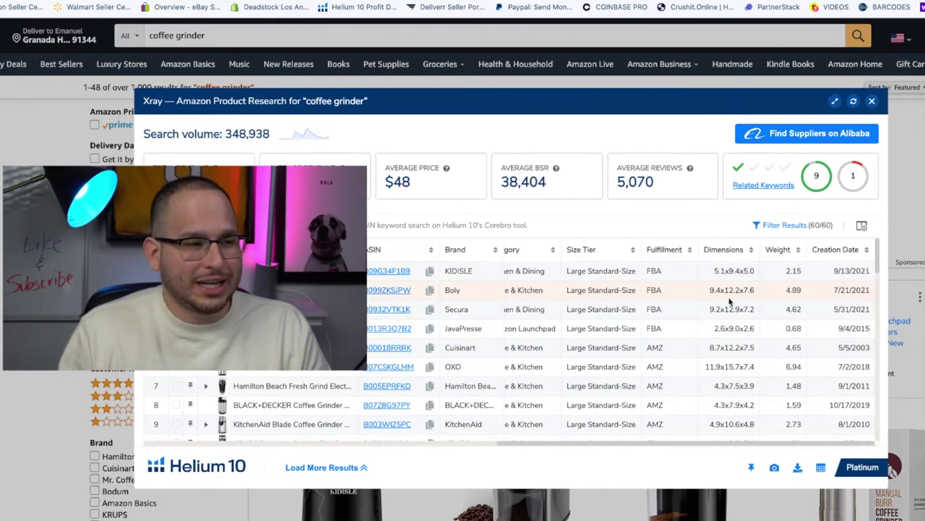
{"action": "left_click", "coordinate": [836, 250]}
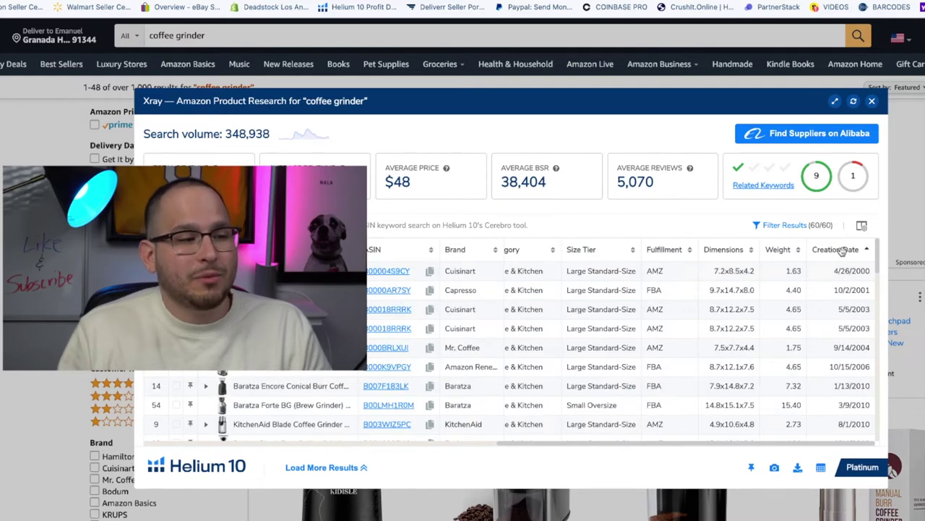
{"action": "left_click", "coordinate": [840, 249]}
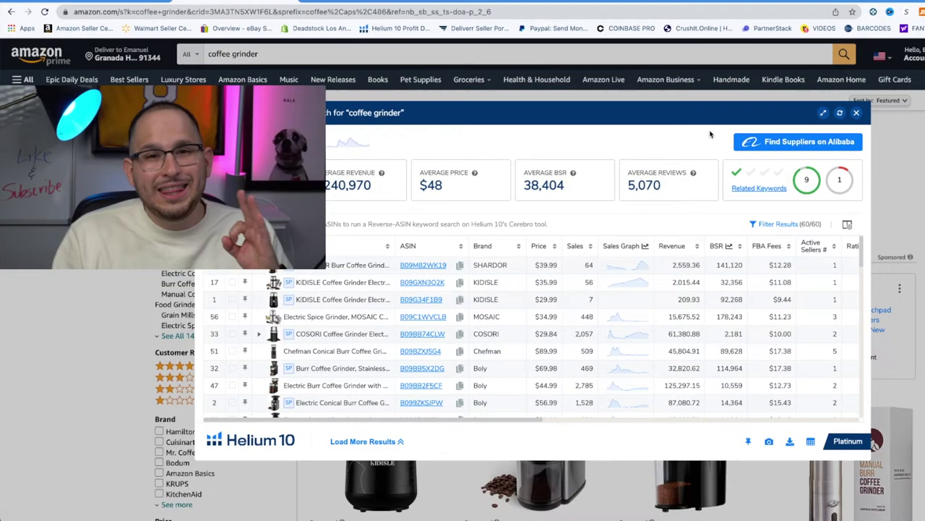
Step: Filter the Xray results to products with a maximum of 1 active seller
{"action": "left_click", "coordinate": [787, 226]}
{"action": "left_click", "coordinate": [428, 308]}
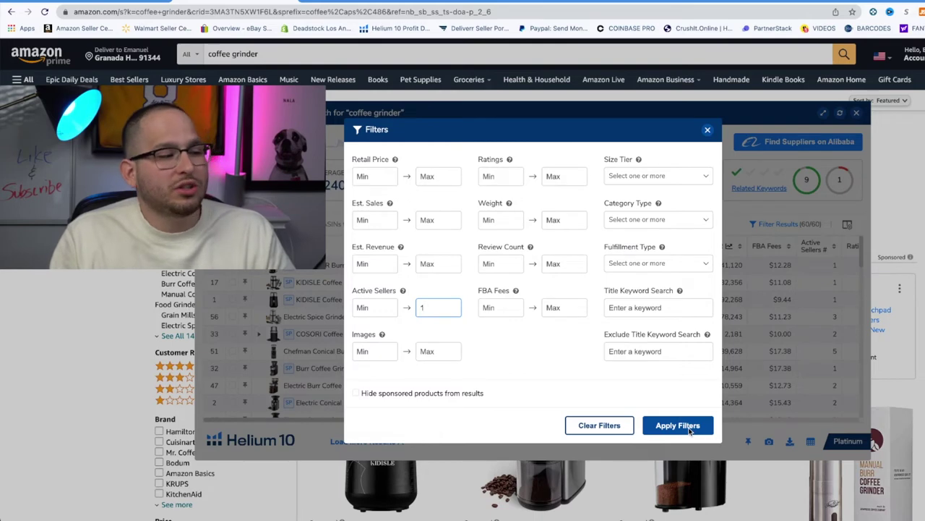
{"action": "left_click", "coordinate": [691, 427]}
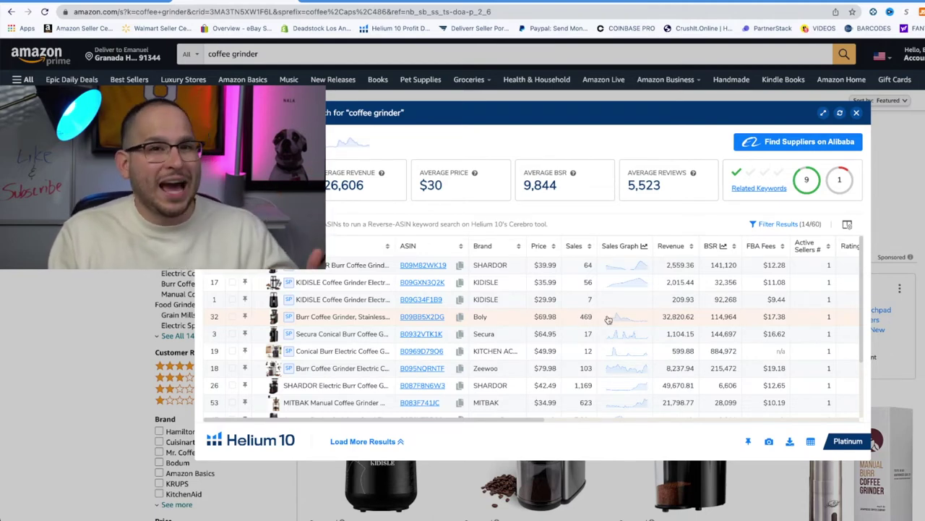
Step: Compare the filtered grinders' creation dates and revenue, and copy the SHARDOR electric burr grinder's ASIN, B087F8N6W3
{"action": "scroll", "coordinate": [629, 335], "scroll_direction": "right", "scroll_amount": 1}
{"action": "scroll", "coordinate": [631, 337], "scroll_direction": "left", "scroll_amount": 1}
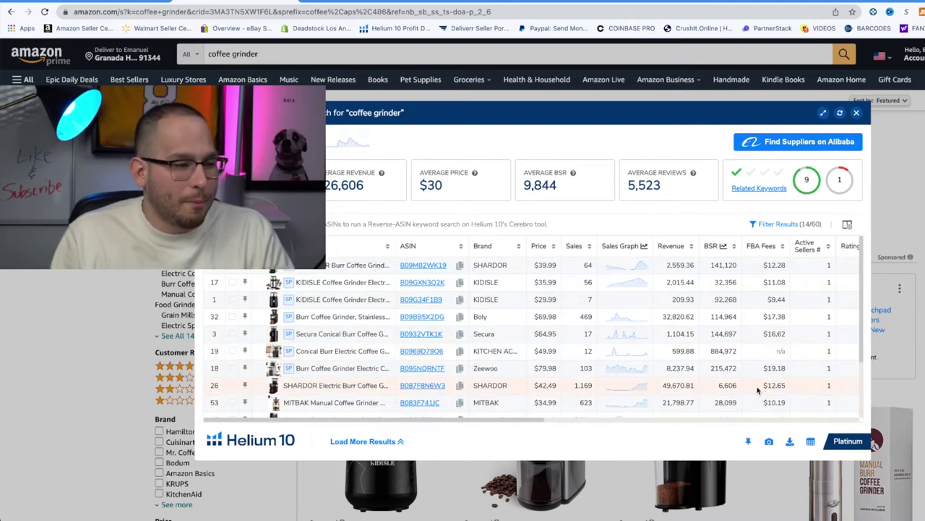
{"action": "scroll", "coordinate": [755, 390], "scroll_direction": "right", "scroll_amount": 3}
{"action": "scroll", "coordinate": [755, 391], "scroll_direction": "right", "scroll_amount": 5}
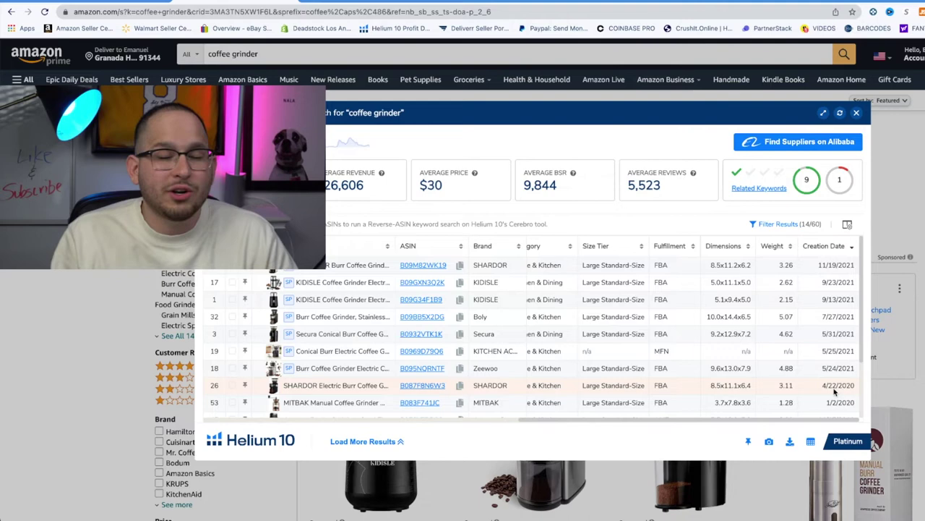
{"action": "scroll", "coordinate": [685, 387], "scroll_direction": "left", "scroll_amount": 5}
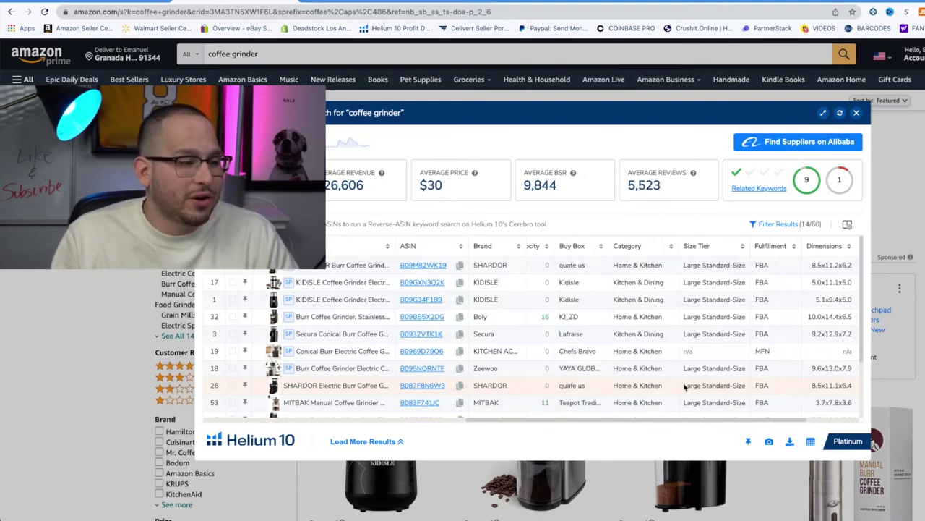
{"action": "scroll", "coordinate": [685, 388], "scroll_direction": "left", "scroll_amount": 3}
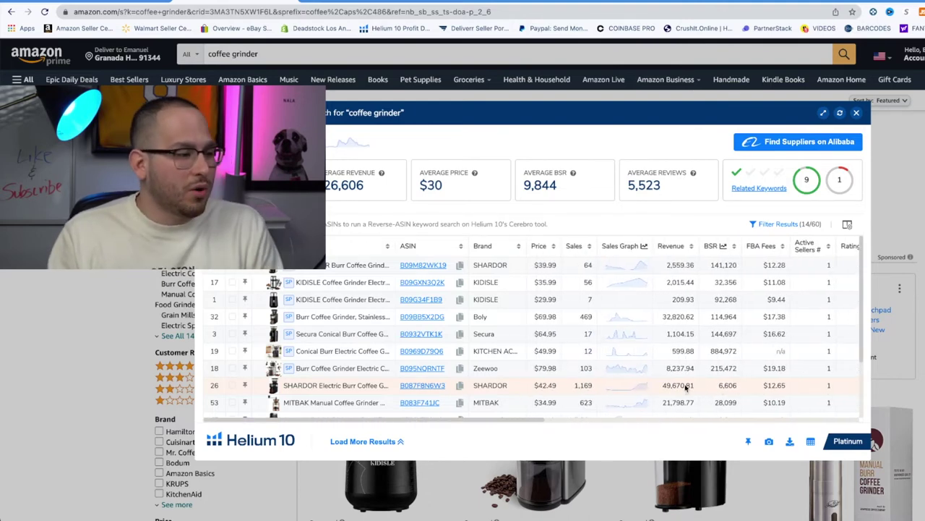
{"action": "left_click", "coordinate": [459, 386]}
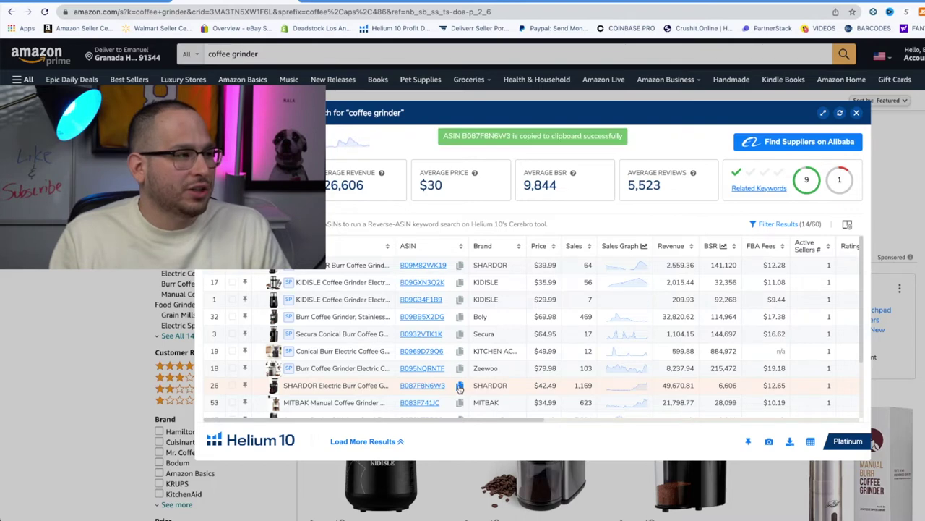
Step: Switch to Helium 10's Cerebro and enter ASIN B087F8N6W3 for the reverse ASIN lookup
{"action": "left_click", "coordinate": [354, 6]}
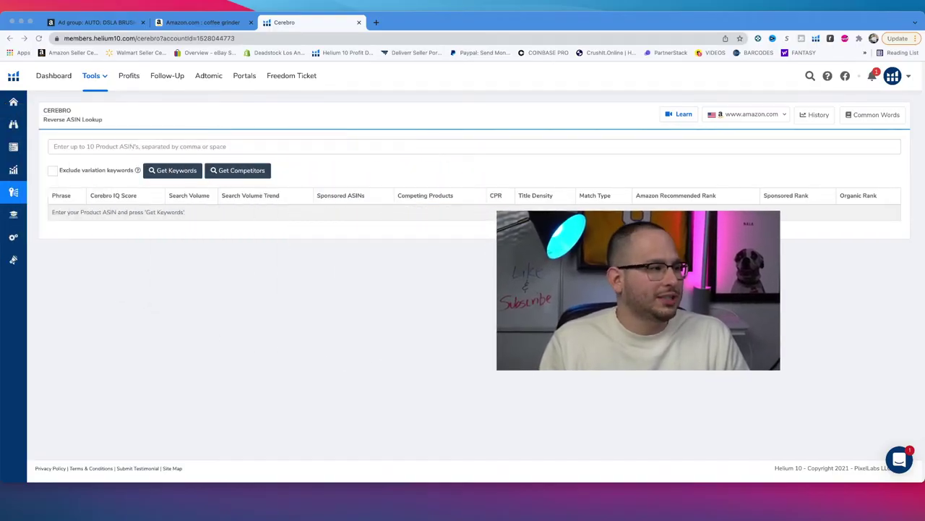
{"action": "left_click", "coordinate": [82, 147]}
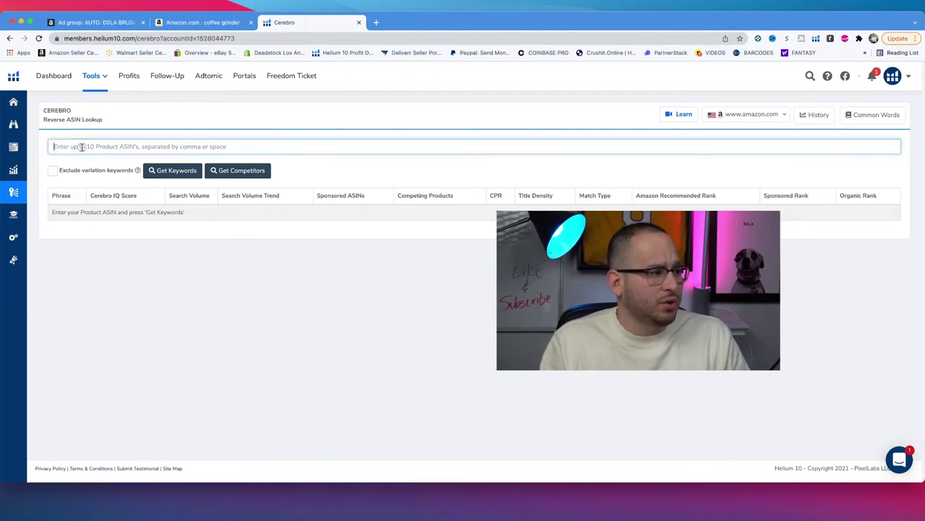
{"action": "key", "text": "super+v"}
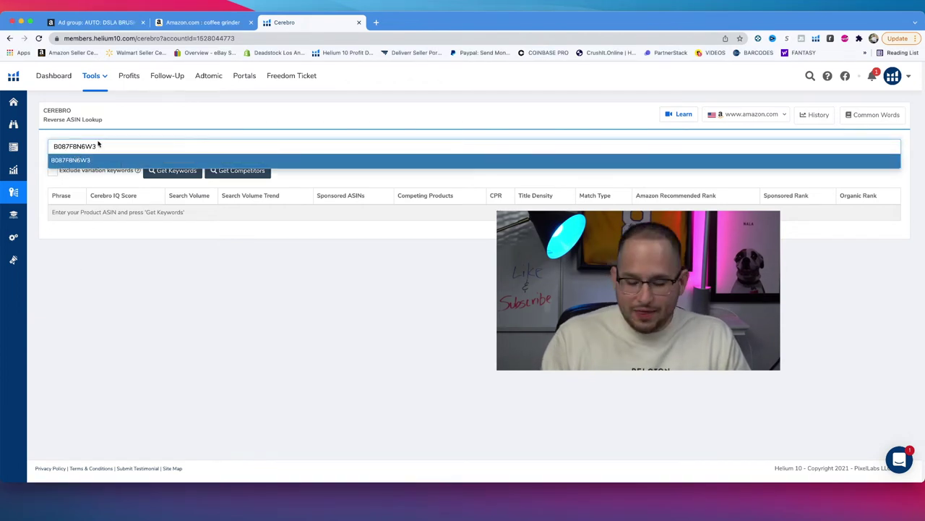
Step: Return to the Amazon Xray results and copy the QUELLANCE coffee grinder's ASIN, B07THVM8FY
{"action": "left_click", "coordinate": [200, 23]}
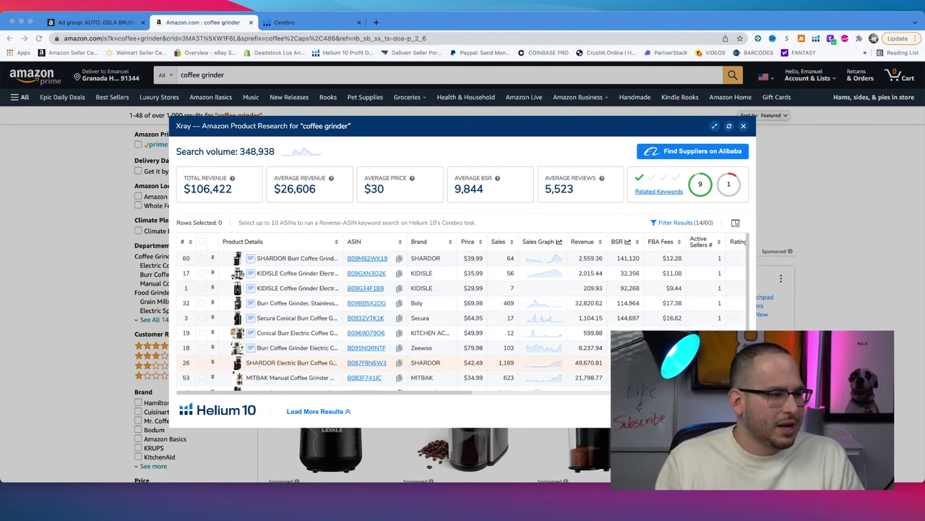
{"action": "scroll", "coordinate": [511, 331], "scroll_direction": "down", "scroll_amount": 3}
{"action": "scroll", "coordinate": [512, 331], "scroll_direction": "down", "scroll_amount": 2}
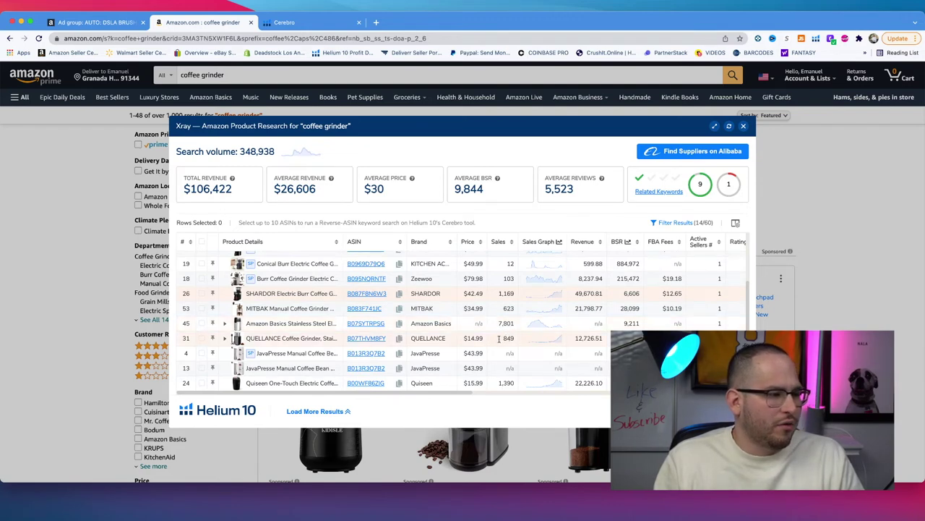
{"action": "left_click", "coordinate": [400, 338]}
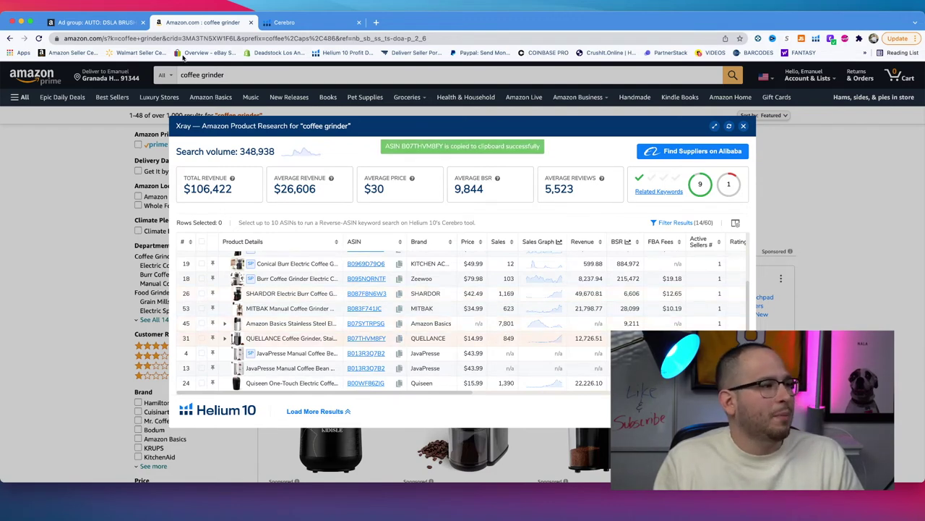
Step: Add ASIN B07THVM8FY to the Cerebro lookup and retrieve the keywords for both products
{"action": "left_click", "coordinate": [287, 23]}
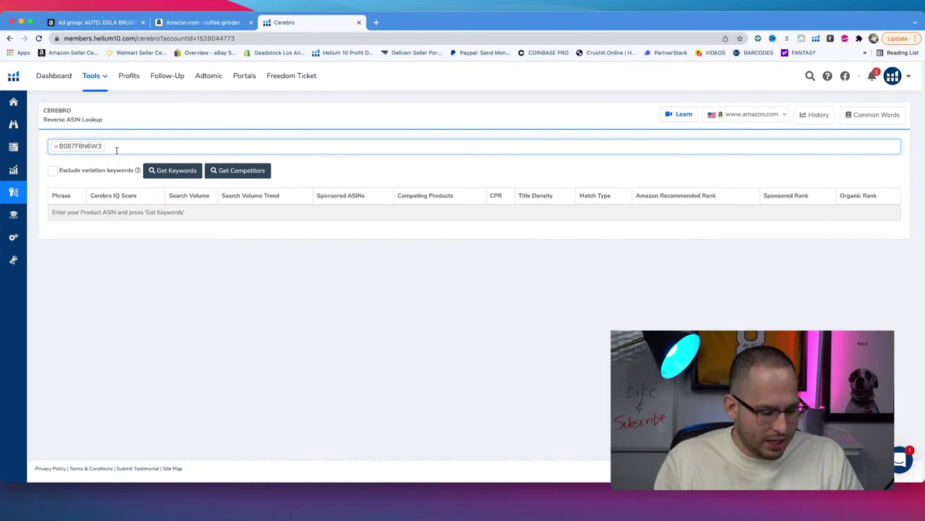
{"action": "key", "text": "super+v"}
{"action": "left_click", "coordinate": [109, 160]}
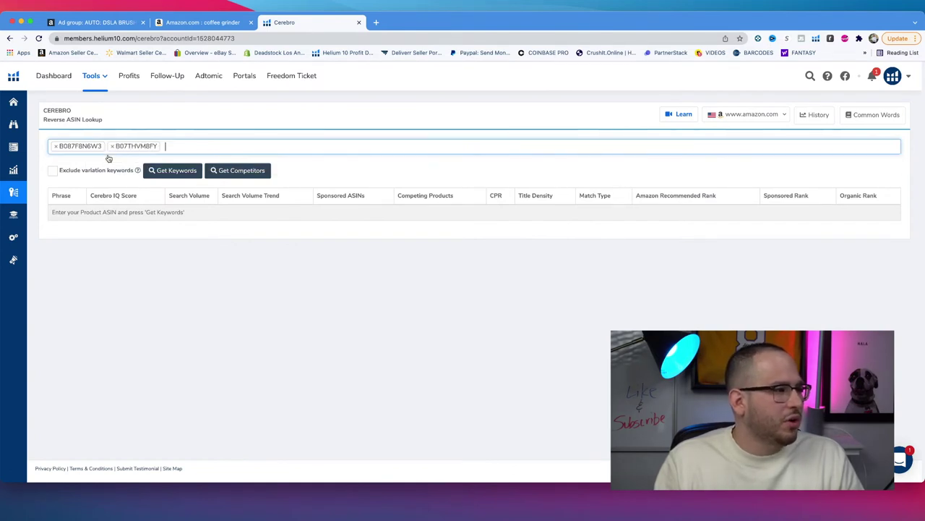
{"action": "left_click", "coordinate": [152, 171]}
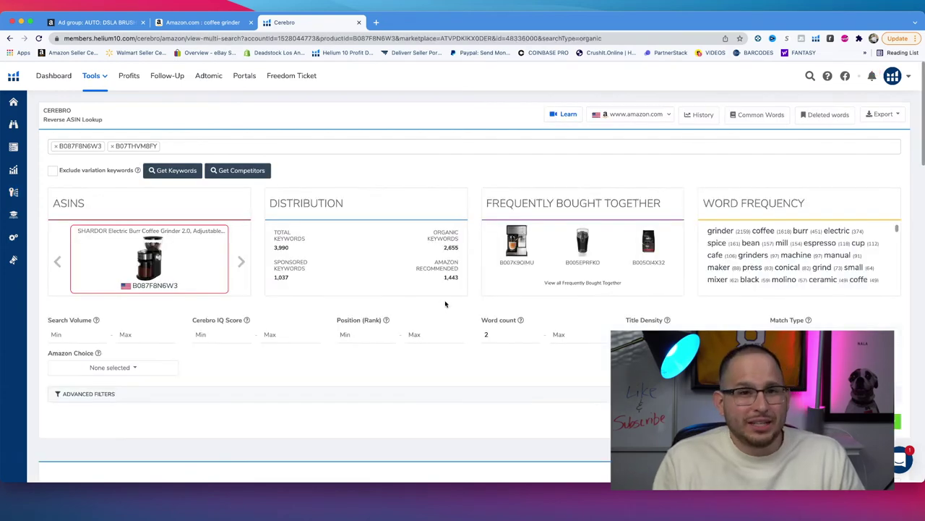
Step: Filter the Cerebro keyword results to a minimum search volume of 600
{"action": "scroll", "coordinate": [447, 307], "scroll_direction": "down", "scroll_amount": 5}
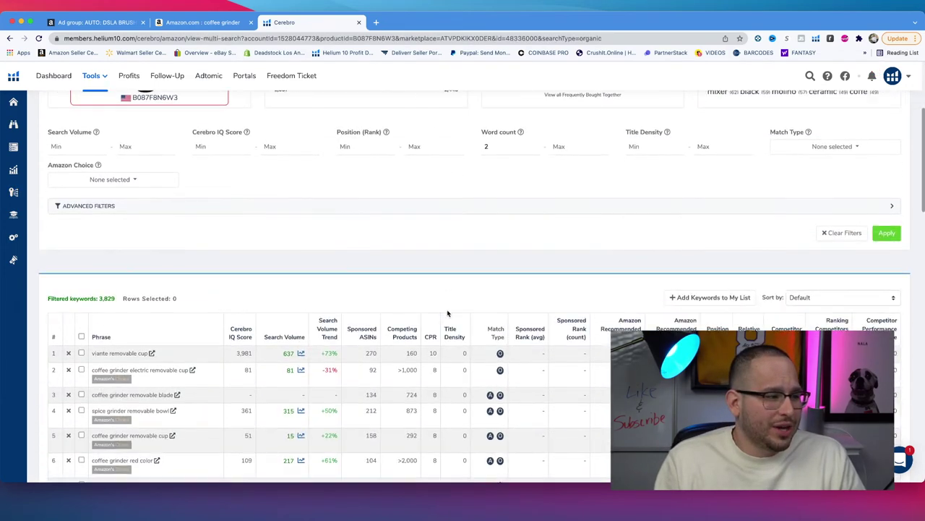
{"action": "scroll", "coordinate": [448, 312], "scroll_direction": "down", "scroll_amount": 10}
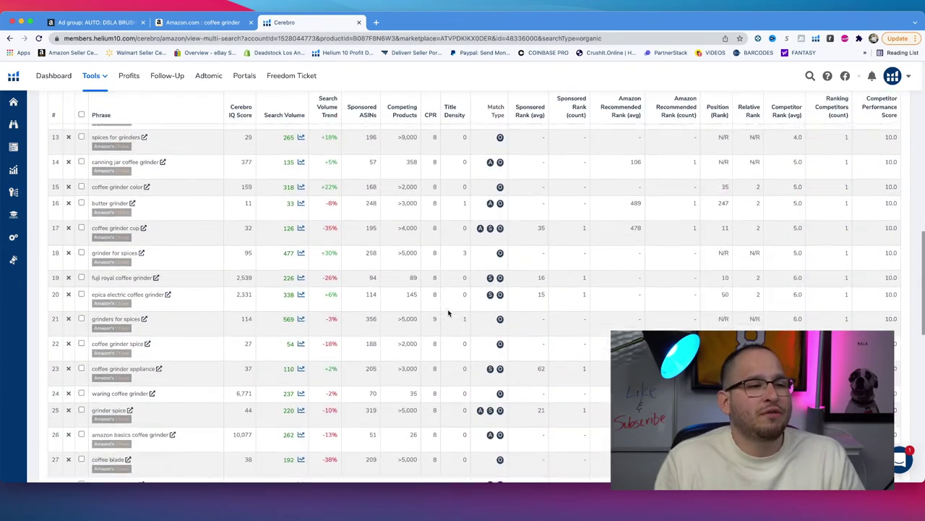
{"action": "scroll", "coordinate": [447, 307], "scroll_direction": "up", "scroll_amount": 12}
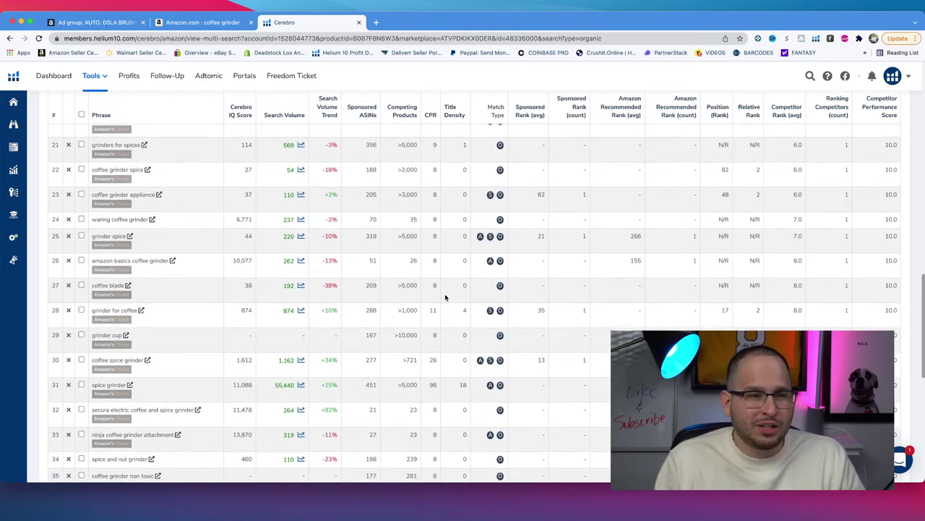
{"action": "scroll", "coordinate": [445, 296], "scroll_direction": "up", "scroll_amount": 5}
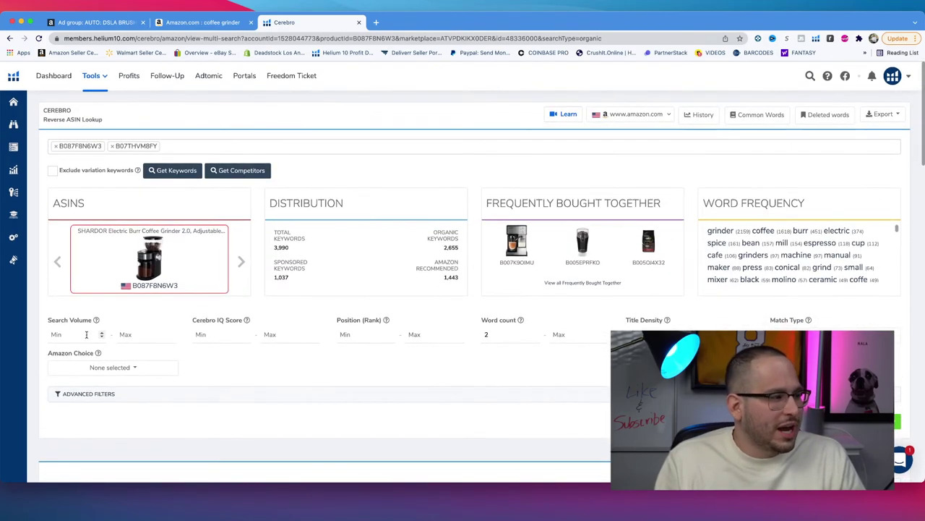
{"action": "left_click", "coordinate": [79, 336]}
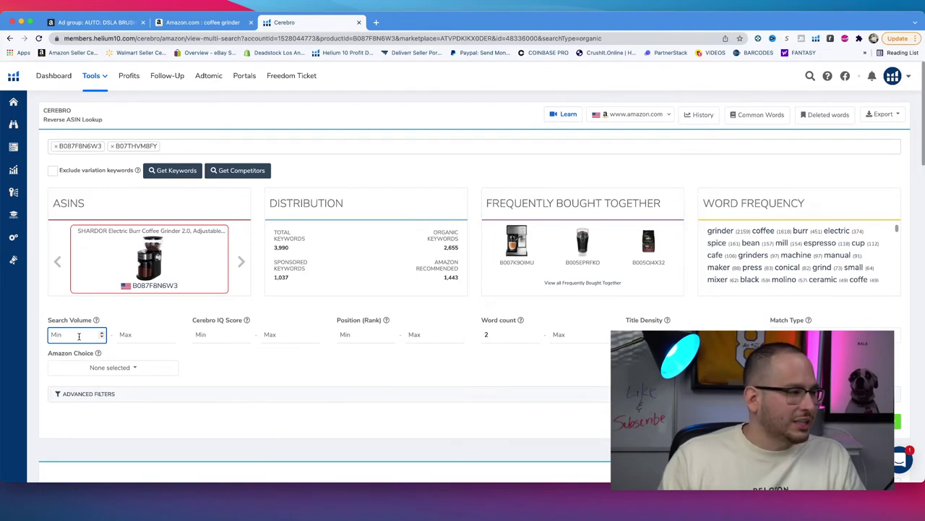
{"action": "type", "text": "600"}
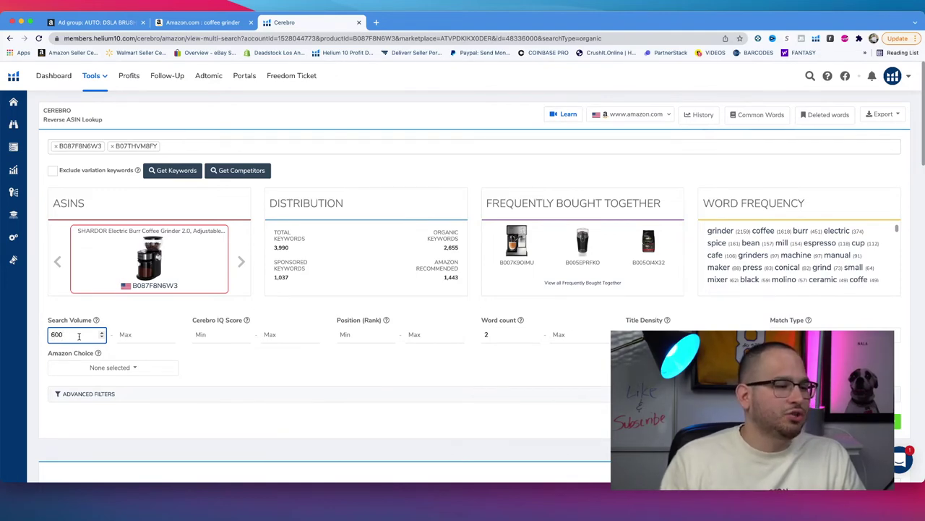
{"action": "scroll", "coordinate": [474, 280], "scroll_direction": "down", "scroll_amount": 4}
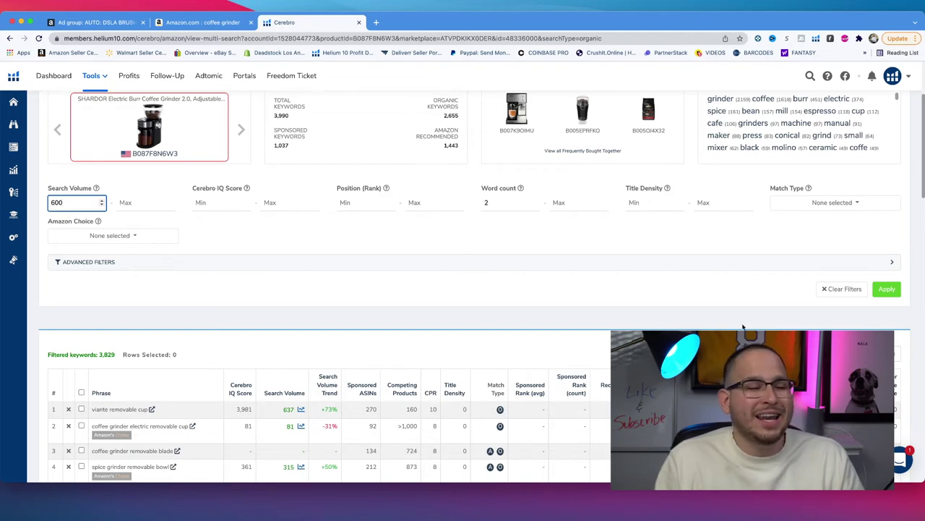
{"action": "left_click", "coordinate": [886, 289]}
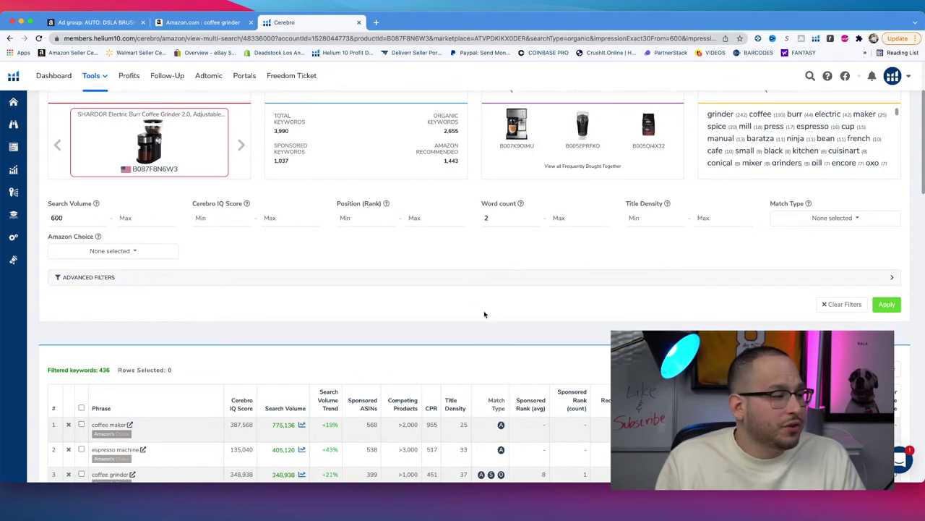
Step: Sort the filtered keywords by Competitor Performance from high to low and review the top phrases
{"action": "scroll", "coordinate": [432, 291], "scroll_direction": "down", "scroll_amount": 2}
{"action": "scroll", "coordinate": [432, 290], "scroll_direction": "down", "scroll_amount": 2}
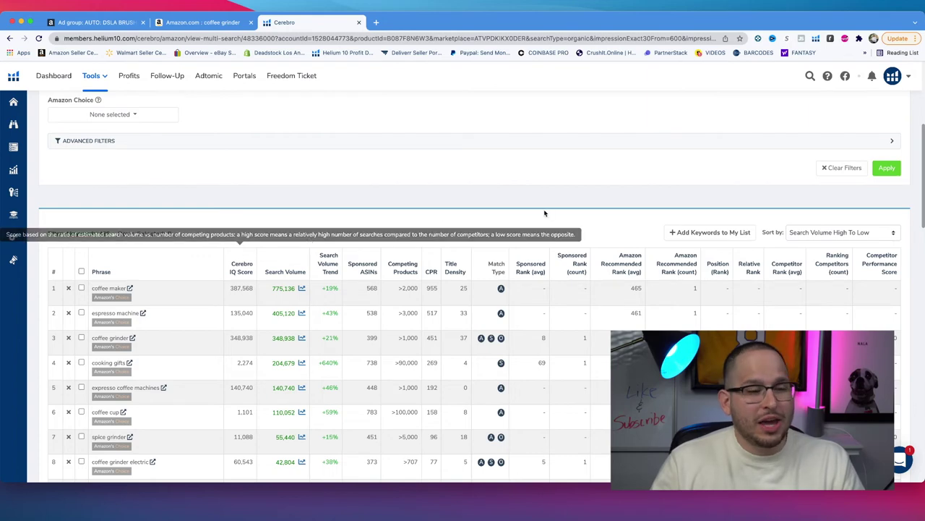
{"action": "mouse_move", "coordinate": [885, 269]}
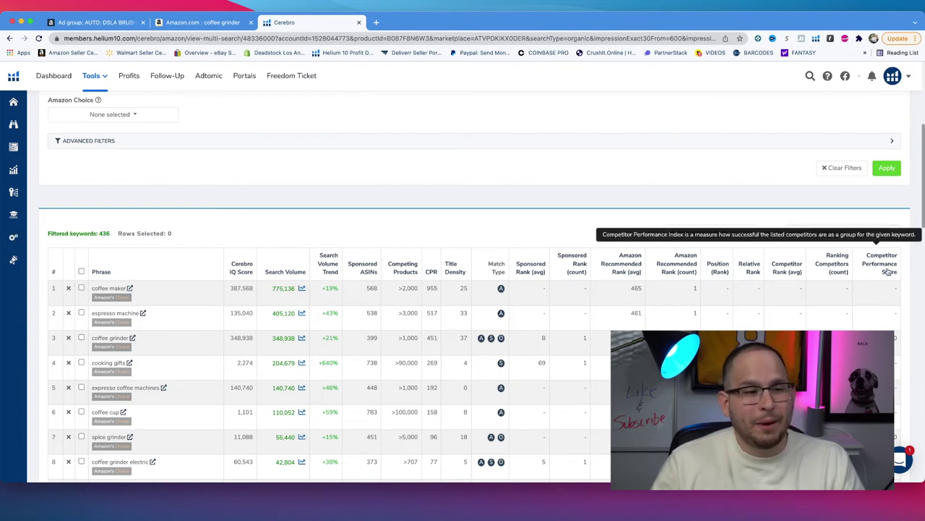
{"action": "left_click", "coordinate": [885, 266]}
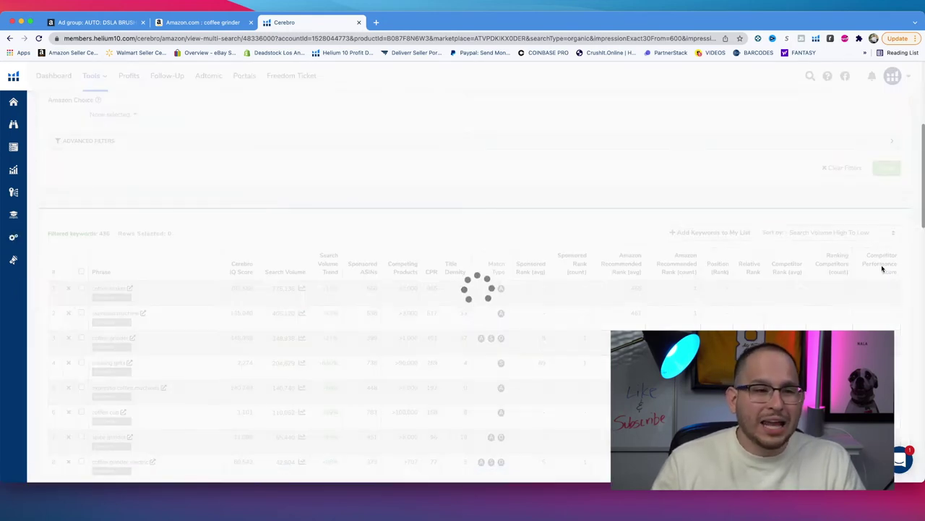
{"action": "left_click", "coordinate": [885, 268]}
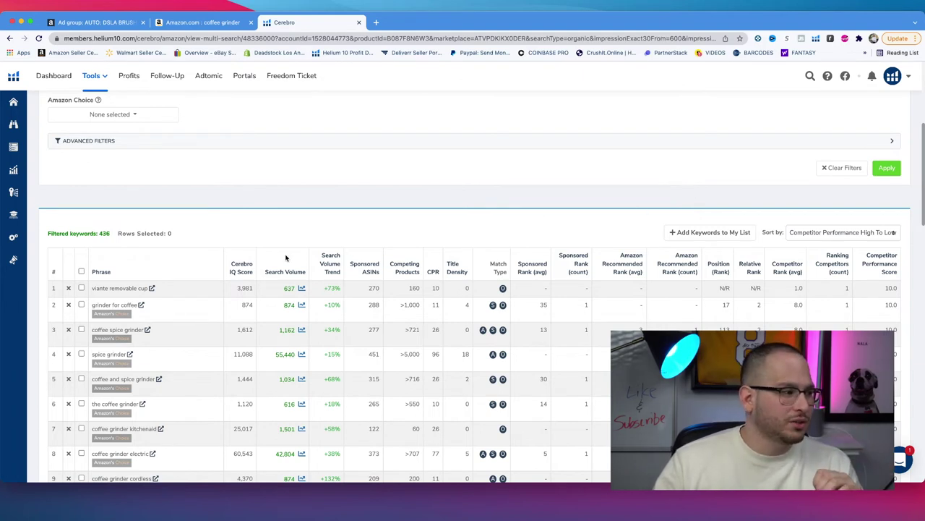
{"action": "scroll", "coordinate": [337, 249], "scroll_direction": "down", "scroll_amount": 1}
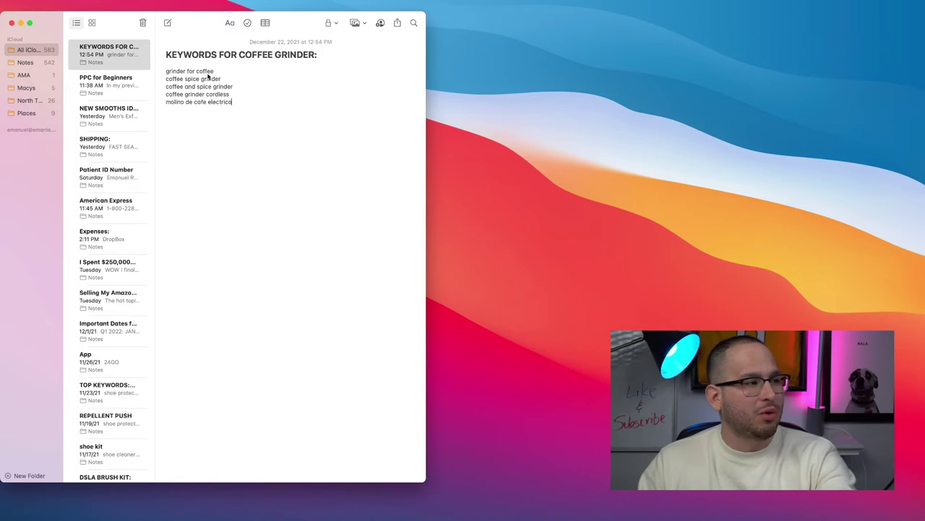
Step: Switch from the coffee grinder keyword note to Amazon Ads and start creating a new Sponsored Products campaign
{"action": "left_click", "coordinate": [237, 103]}
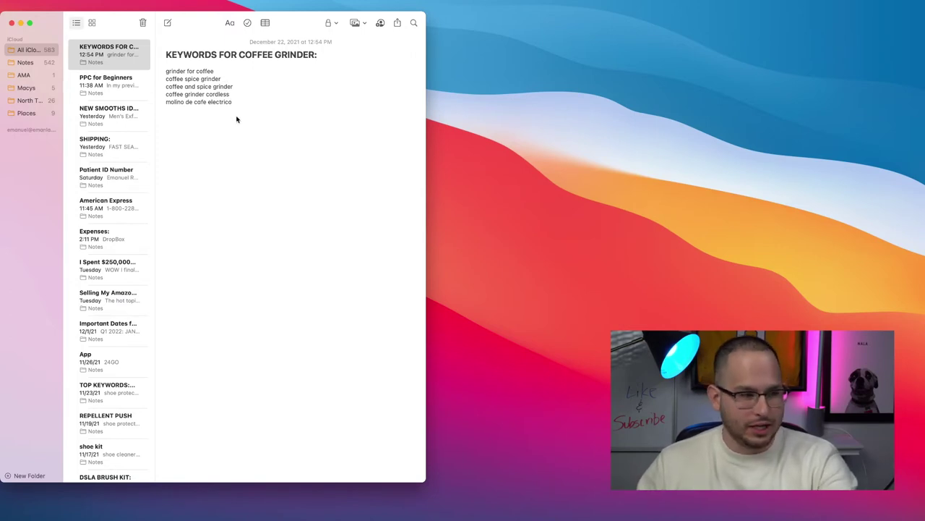
{"action": "key", "text": "super+Tab"}
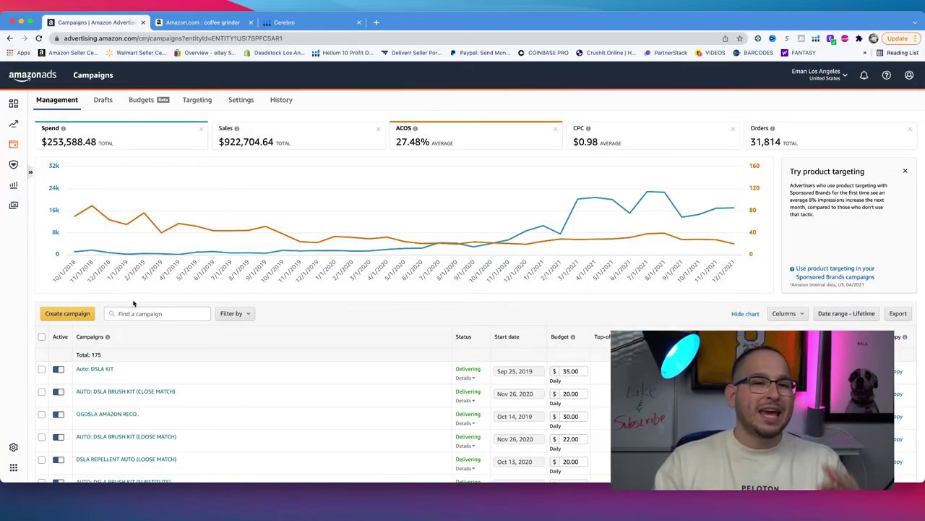
{"action": "left_click", "coordinate": [84, 315]}
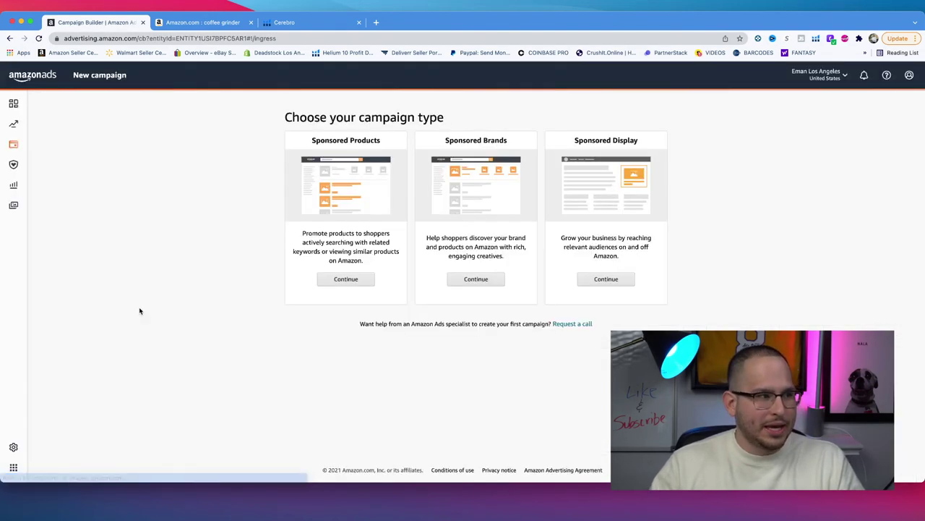
{"action": "left_click", "coordinate": [340, 279]}
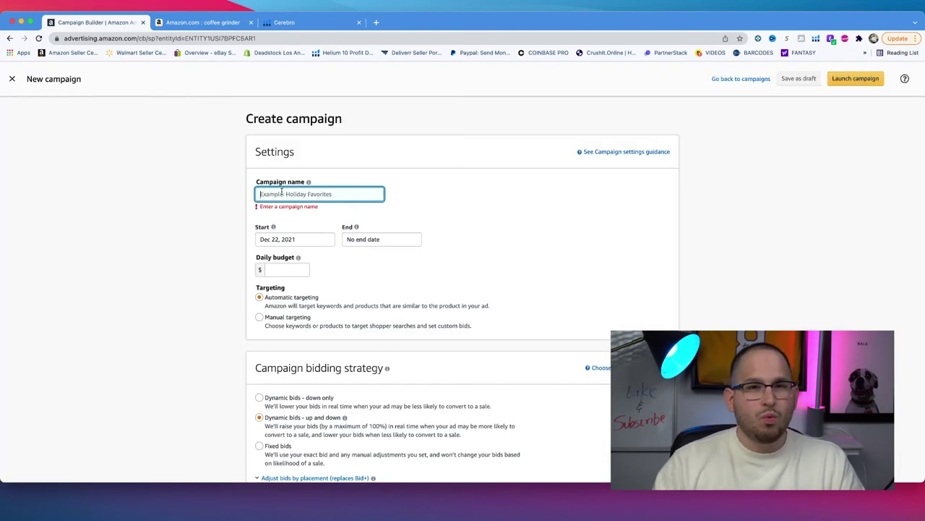
Step: Name the campaign COFFEE GRINDER (EXACT) (PART 1), with a $10.00 daily budget and manual targeting
{"action": "type", "text": "C"}
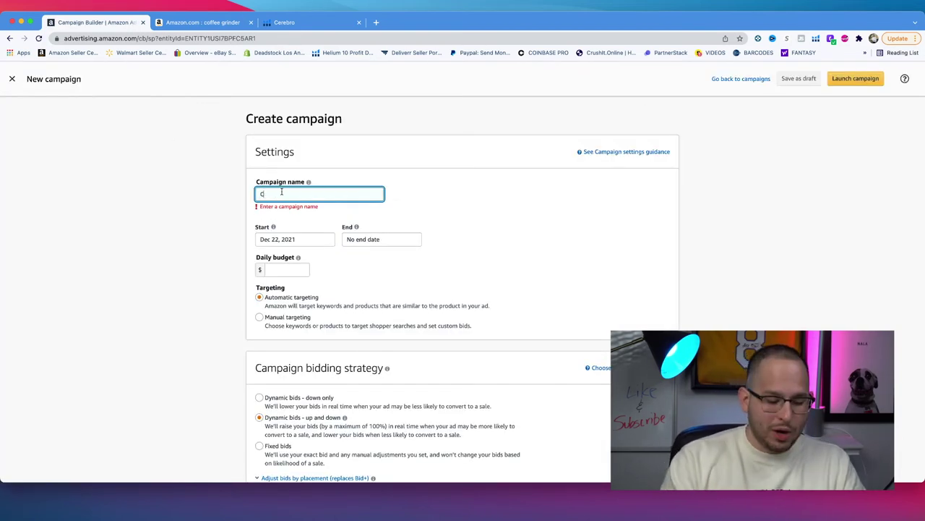
{"action": "type", "text": "OFFEE GRI"}
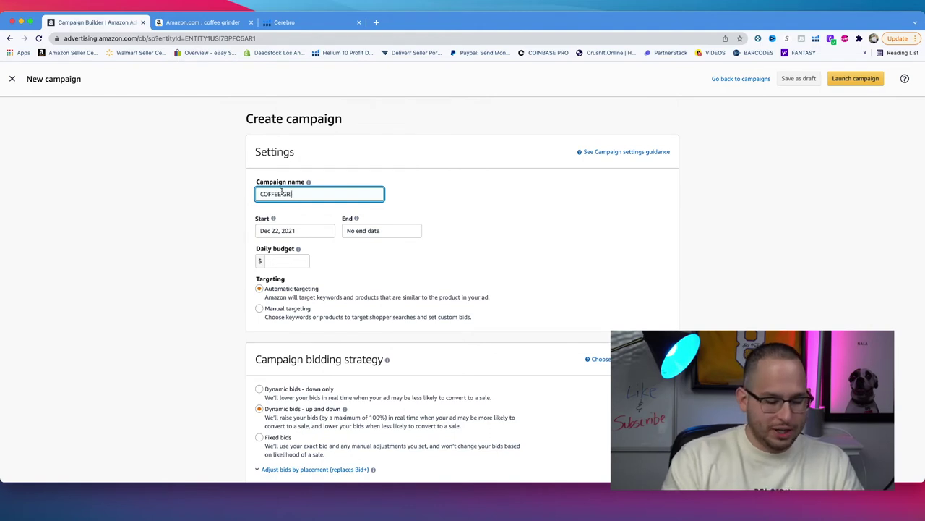
{"action": "type", "text": "NDER (E"}
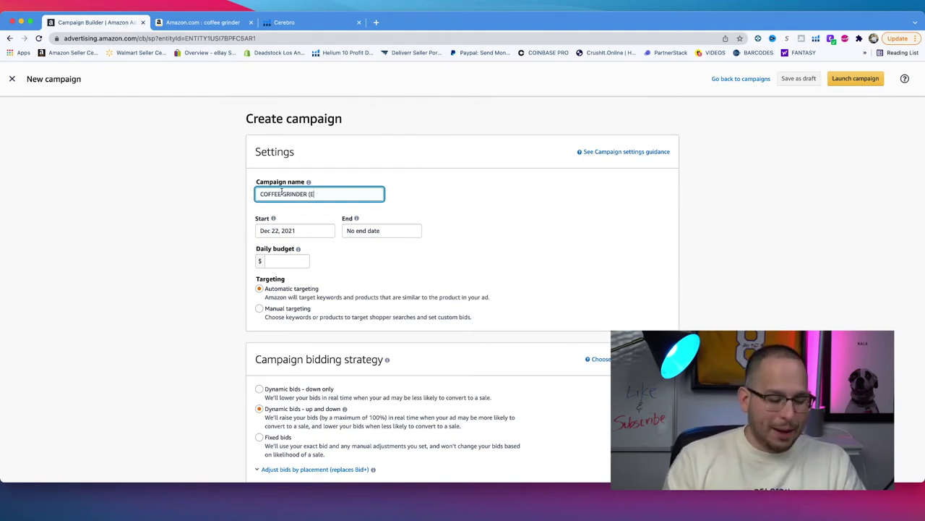
{"action": "type", "text": "XACT) (PART 1"}
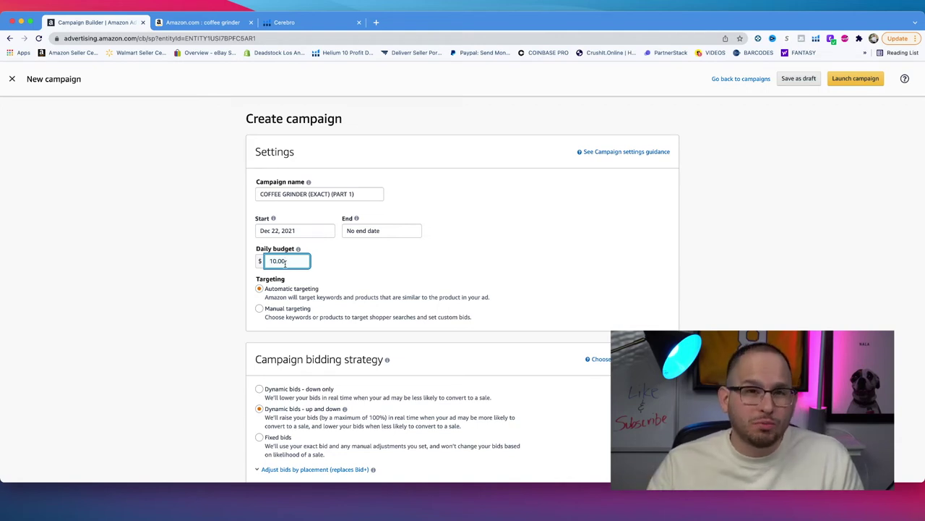
{"action": "left_click", "coordinate": [220, 286]}
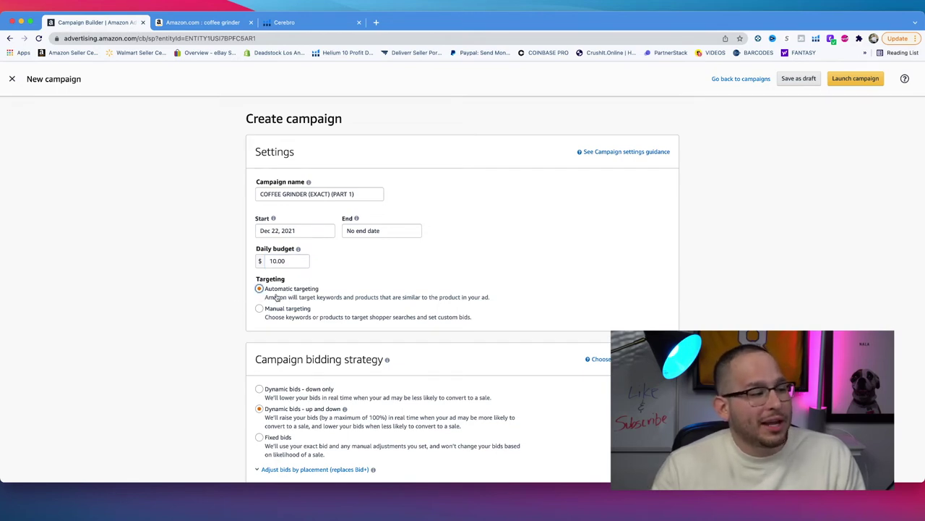
{"action": "left_click", "coordinate": [260, 309]}
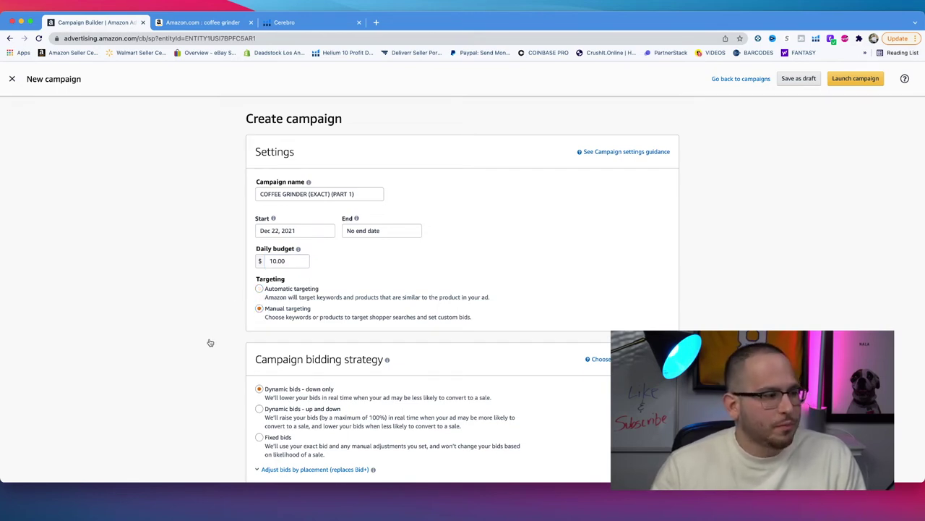
Step: Reuse COFFEE GRINDER (EXACT) (PART 1) as the ad group name and add the Deadstock Los Angeles Water & Stain Repellent spray as the advertised product
{"action": "scroll", "coordinate": [218, 342], "scroll_direction": "down", "scroll_amount": 2}
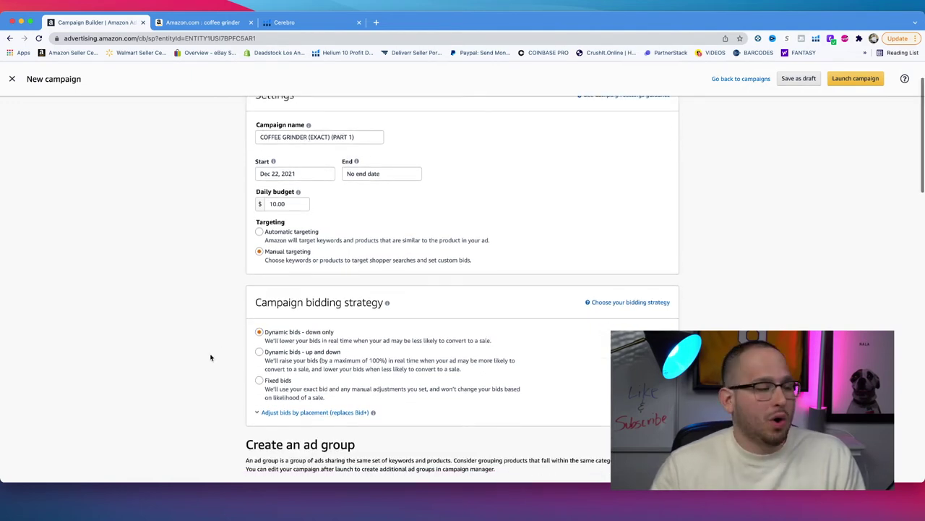
{"action": "scroll", "coordinate": [210, 355], "scroll_direction": "down", "scroll_amount": 5}
{"action": "scroll", "coordinate": [325, 382], "scroll_direction": "up", "scroll_amount": 7}
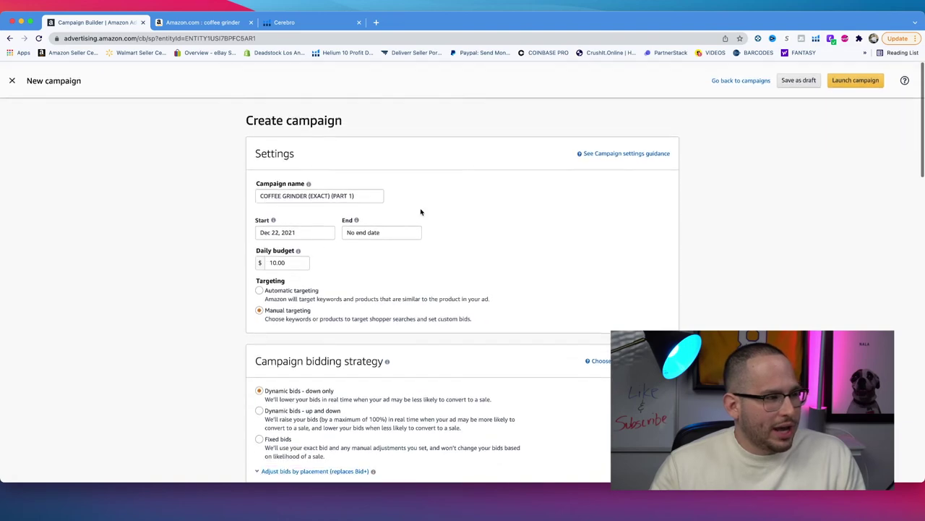
{"action": "triple_click", "coordinate": [296, 193]}
{"action": "scroll", "coordinate": [303, 266], "scroll_direction": "down", "scroll_amount": 10}
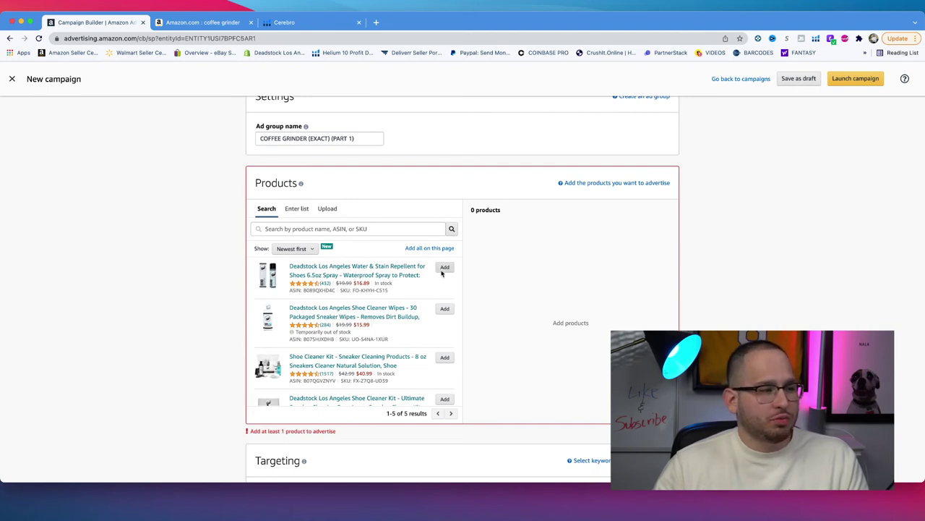
{"action": "left_click", "coordinate": [444, 268]}
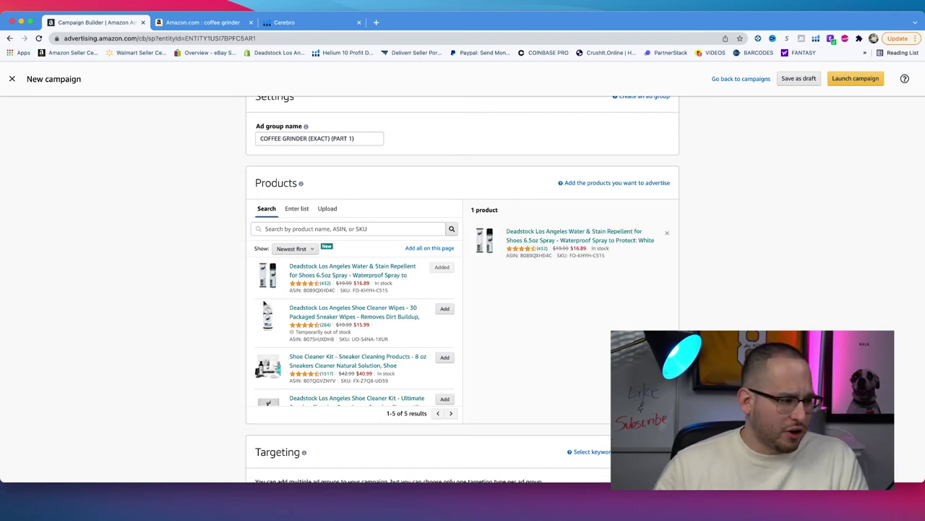
Step: Limit the keyword targeting match types to Exact by excluding Broad and Phrase
{"action": "scroll", "coordinate": [217, 307], "scroll_direction": "down", "scroll_amount": 2}
{"action": "scroll", "coordinate": [200, 294], "scroll_direction": "down", "scroll_amount": 5}
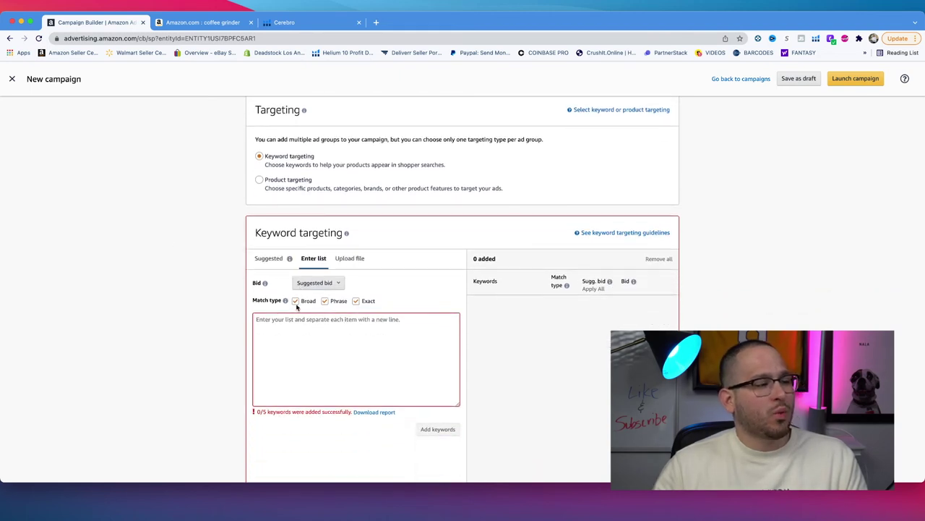
{"action": "left_click", "coordinate": [295, 301]}
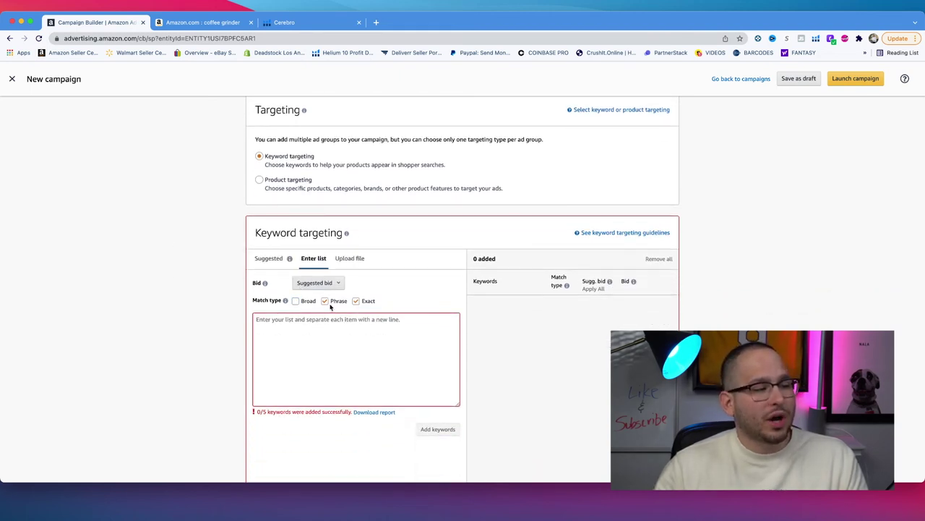
{"action": "left_click", "coordinate": [325, 301]}
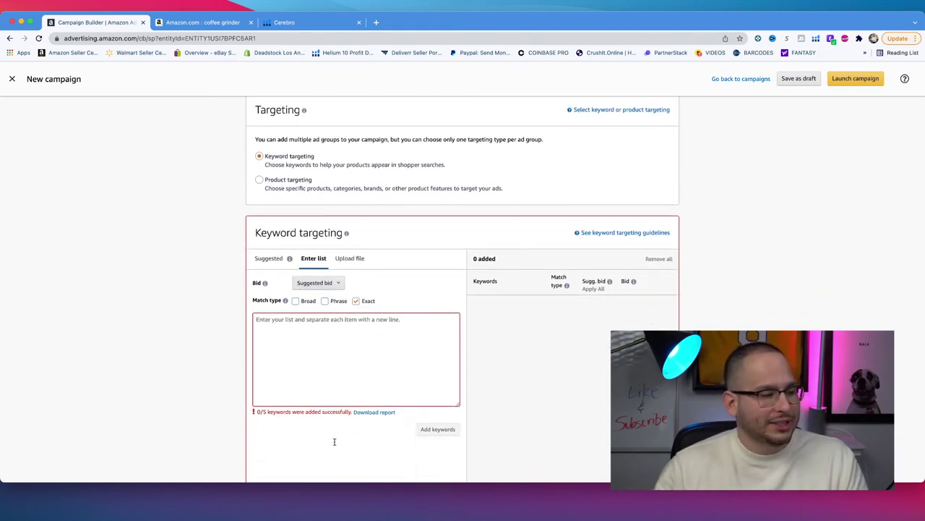
Step: Switch to Notes and copy the five keywords listed under KEYWORDS FOR COFFEE GRINDER
{"action": "left_click", "coordinate": [329, 497]}
{"action": "left_click", "coordinate": [258, 106]}
{"action": "left_click_drag", "start_coordinate": [241, 103], "coordinate": [164, 72]}
{"action": "key", "text": "super+c"}
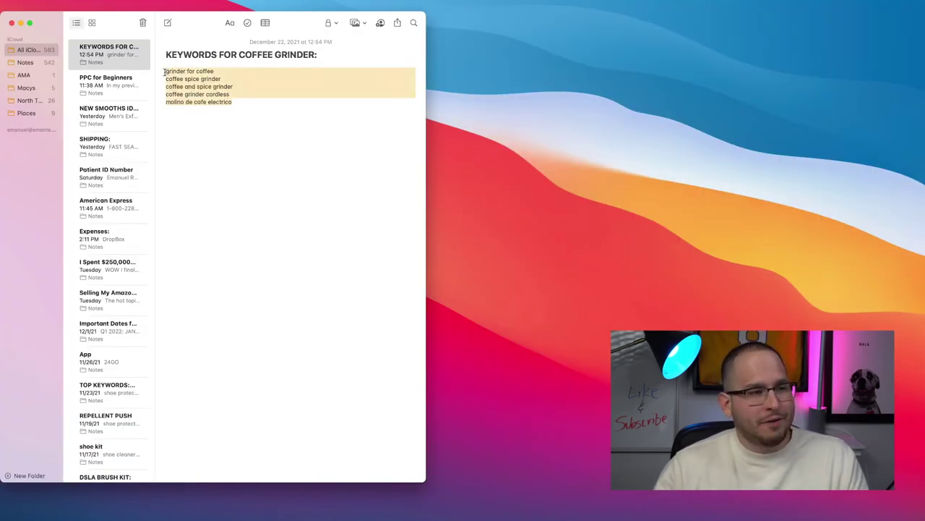
Step: Return to the campaign builder and add the copied coffee grinder keywords as exact-match targets with suggested bids
{"action": "key", "text": "super+Tab"}
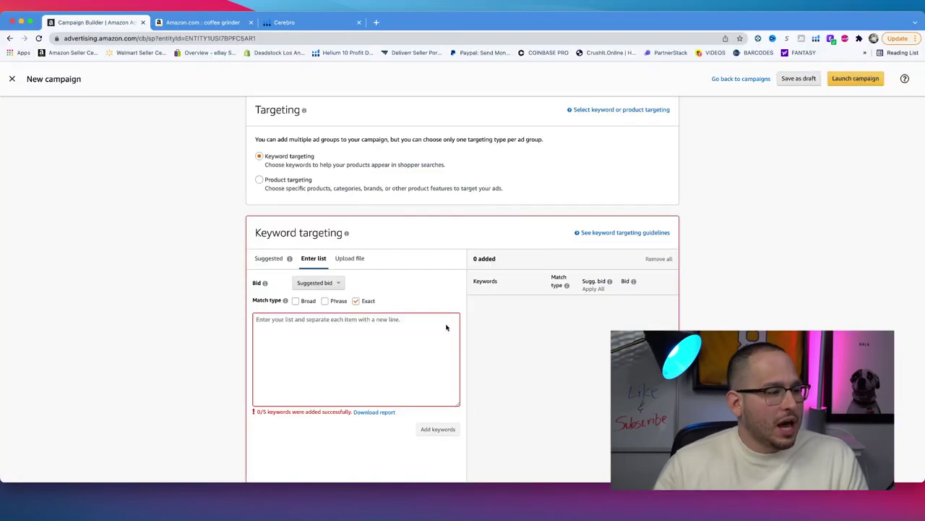
{"action": "left_click", "coordinate": [416, 327]}
{"action": "key", "text": "super+v"}
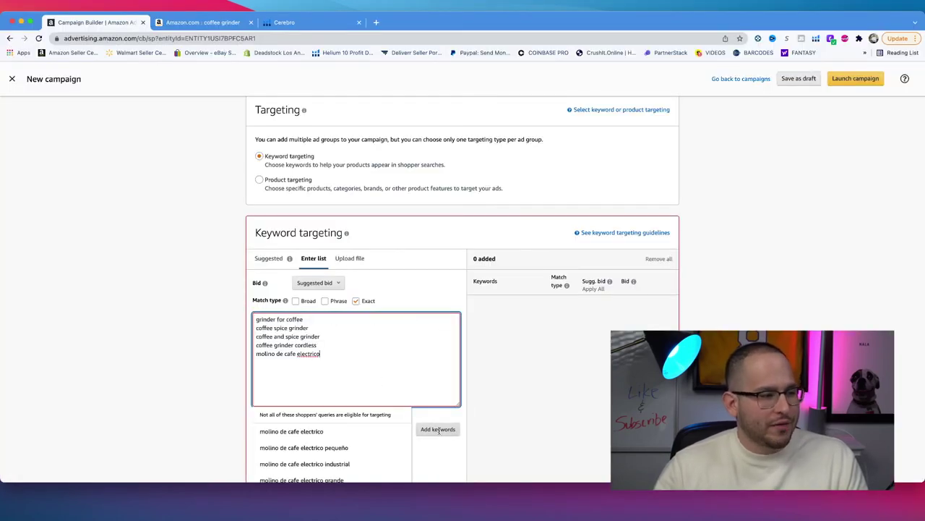
{"action": "left_click", "coordinate": [438, 429]}
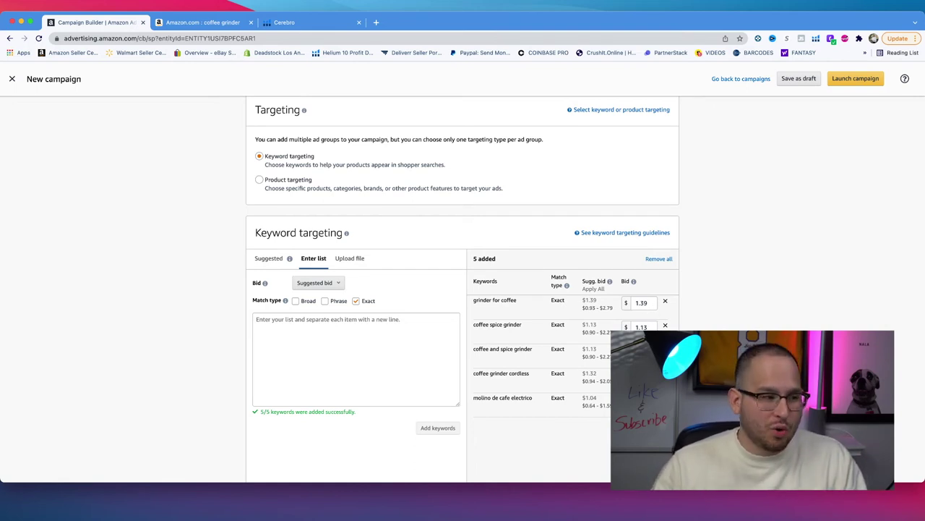
{"action": "scroll", "coordinate": [464, 348], "scroll_direction": "down", "scroll_amount": 5}
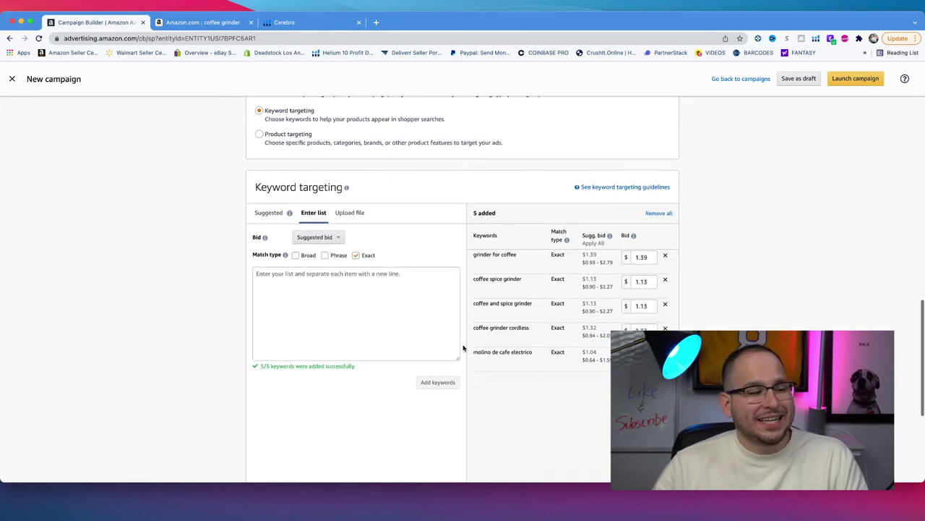
Step: Set the campaign name to COFFEE GRINDER (PHRASE) (PART 1)
{"action": "scroll", "coordinate": [463, 348], "scroll_direction": "down", "scroll_amount": 2}
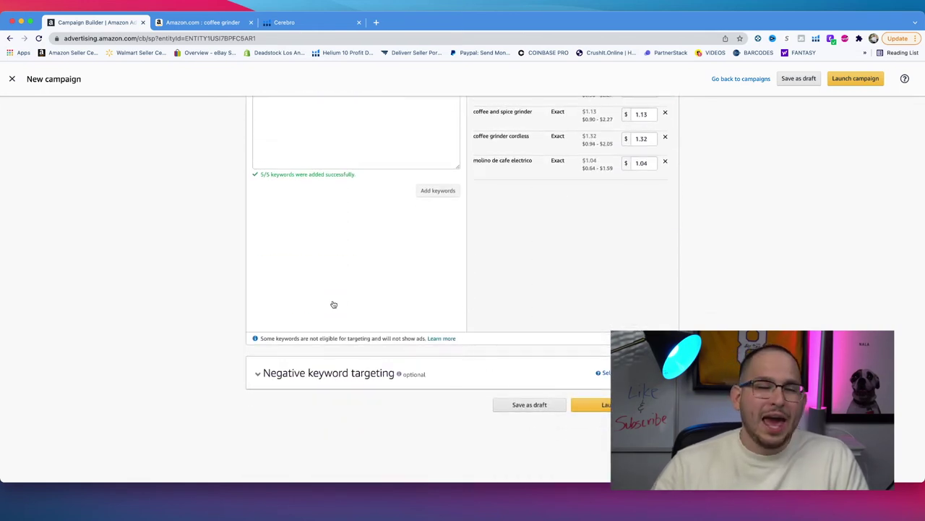
{"action": "scroll", "coordinate": [267, 304], "scroll_direction": "up", "scroll_amount": 10}
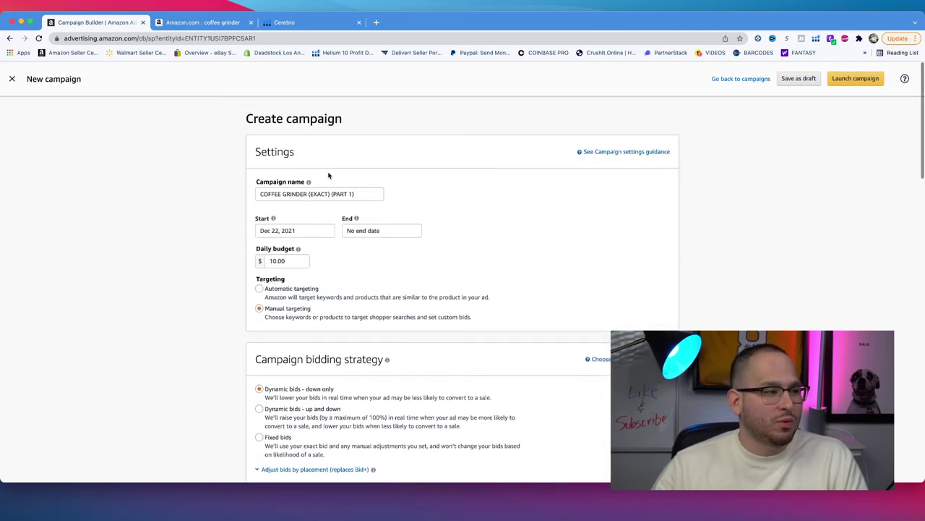
{"action": "left_click", "coordinate": [352, 194]}
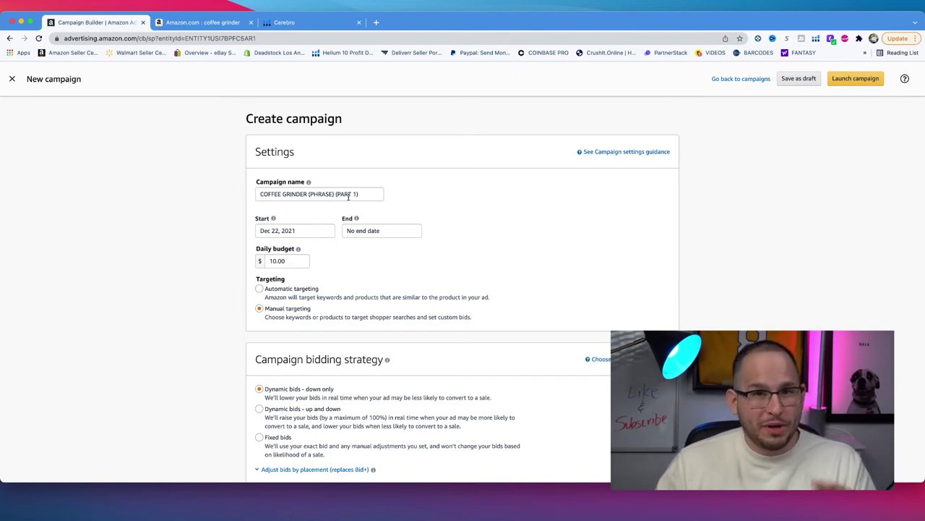
Step: Add the Deadstock Los Angeles Water & Stain Repellent spray as the advertised product of the COFFEE GRINDER (PHRASE) (PART 1) ad group
{"action": "scroll", "coordinate": [347, 239], "scroll_direction": "down", "scroll_amount": 4}
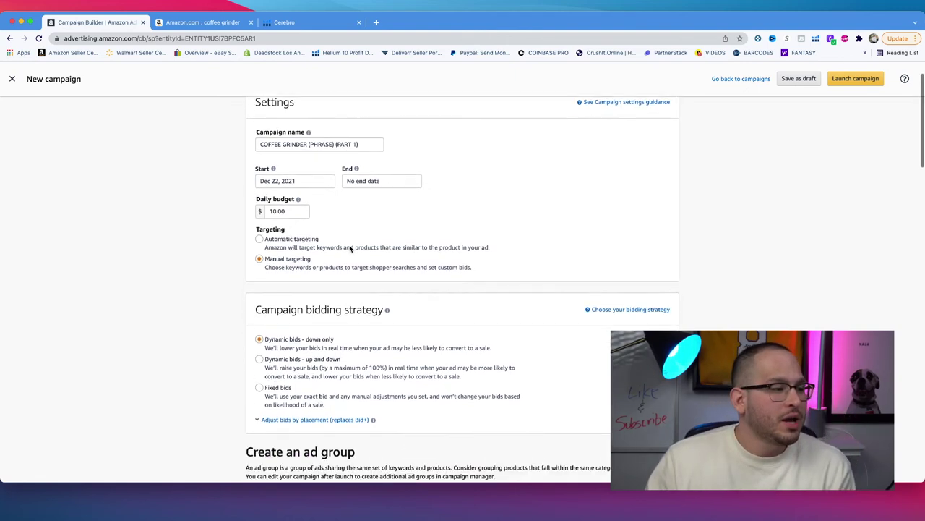
{"action": "scroll", "coordinate": [326, 245], "scroll_direction": "down", "scroll_amount": 4}
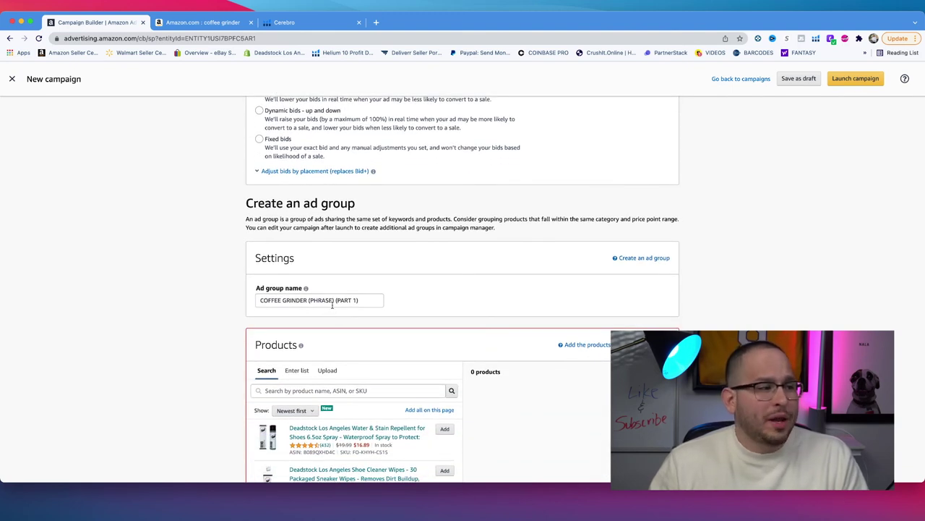
{"action": "scroll", "coordinate": [230, 299], "scroll_direction": "down", "scroll_amount": 3}
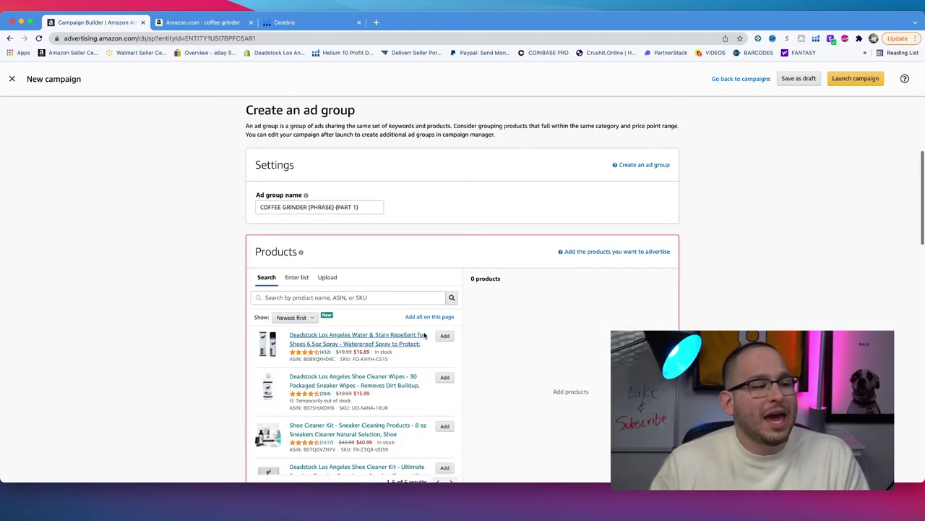
{"action": "left_click", "coordinate": [445, 337]}
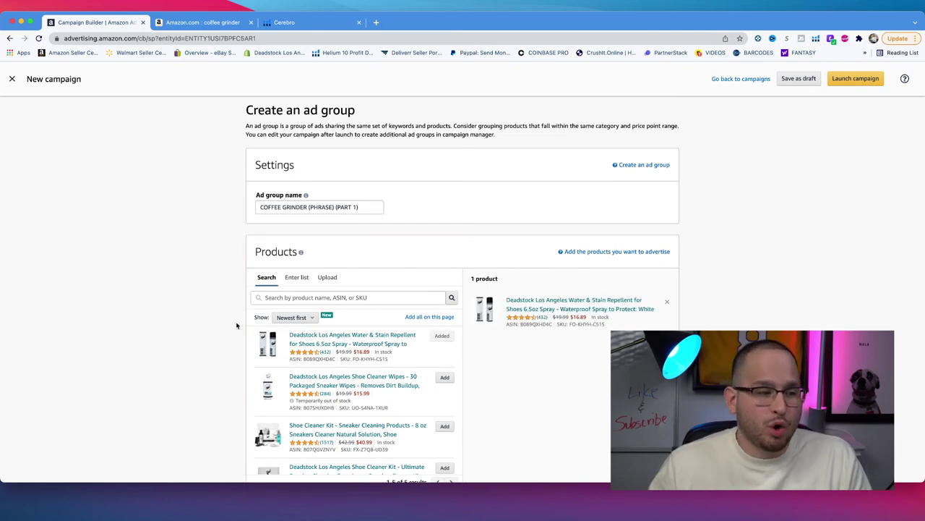
Step: Limit the keyword targeting match types to Phrase by excluding Exact and Broad
{"action": "scroll", "coordinate": [206, 303], "scroll_direction": "down", "scroll_amount": 8}
{"action": "scroll", "coordinate": [206, 304], "scroll_direction": "down", "scroll_amount": 3}
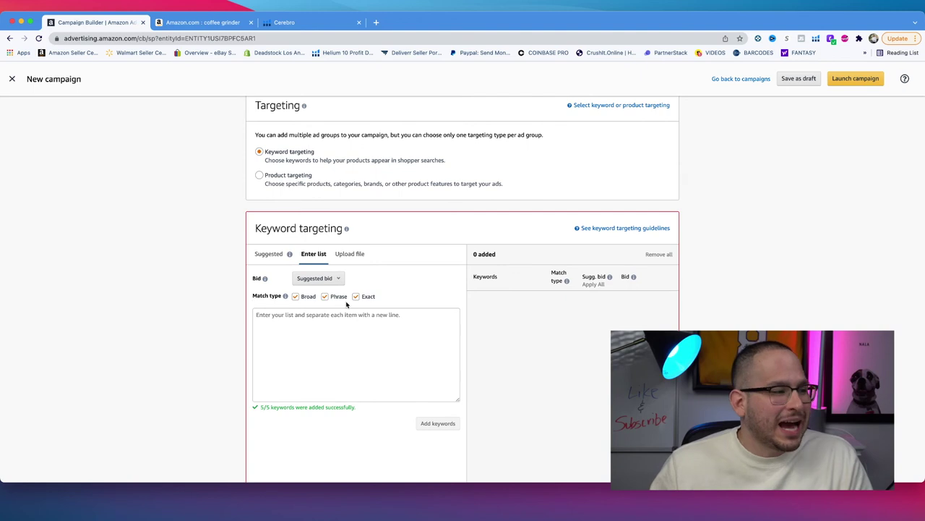
{"action": "left_click", "coordinate": [356, 296]}
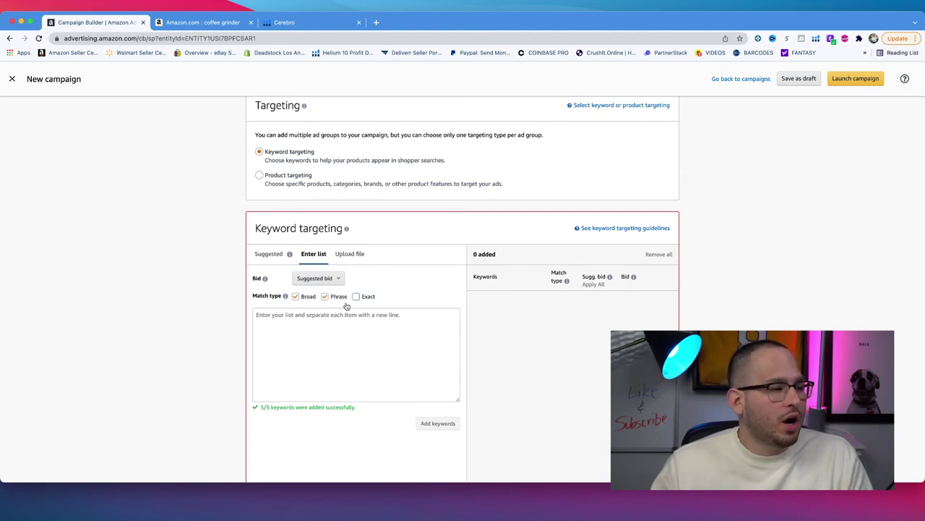
{"action": "left_click", "coordinate": [296, 298]}
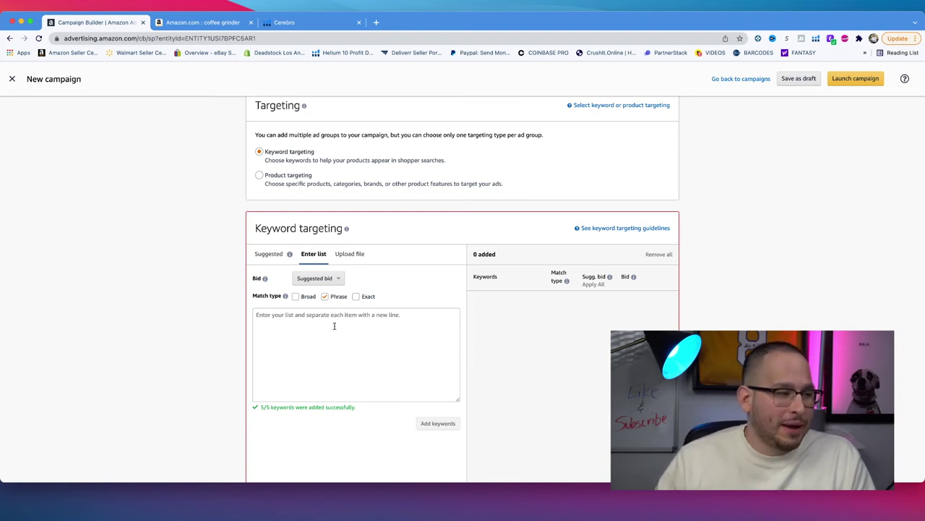
Step: Enter grinder for coffee, coffee spice grinder, coffee and spice grinder, coffee grinder cordless and molino de cafe electrico in the keyword targeting list
{"action": "left_click", "coordinate": [353, 313]}
{"action": "type", "text": "grinder for coffee coffee spice grinder coffee and spice grinder coffee grinder cordless molino de cafe electrico"}
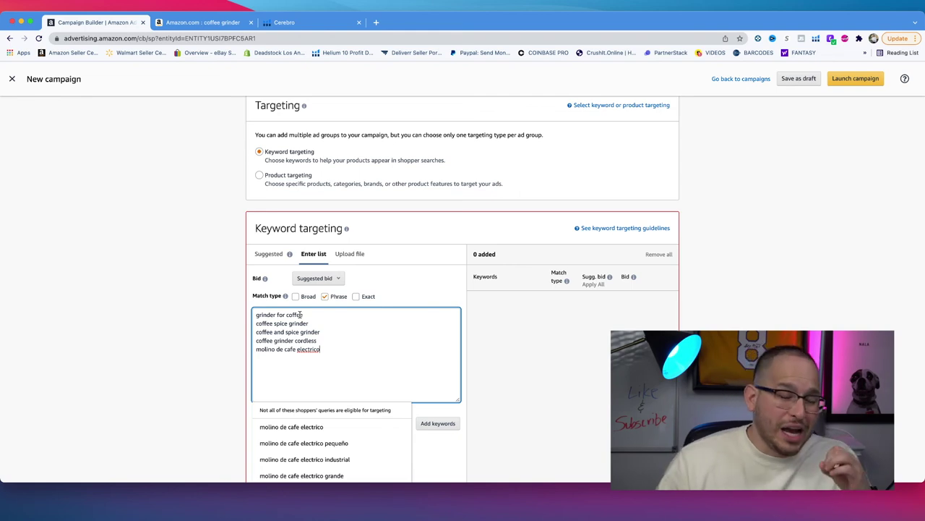
{"action": "left_click_drag", "start_coordinate": [255, 315], "coordinate": [303, 316]}
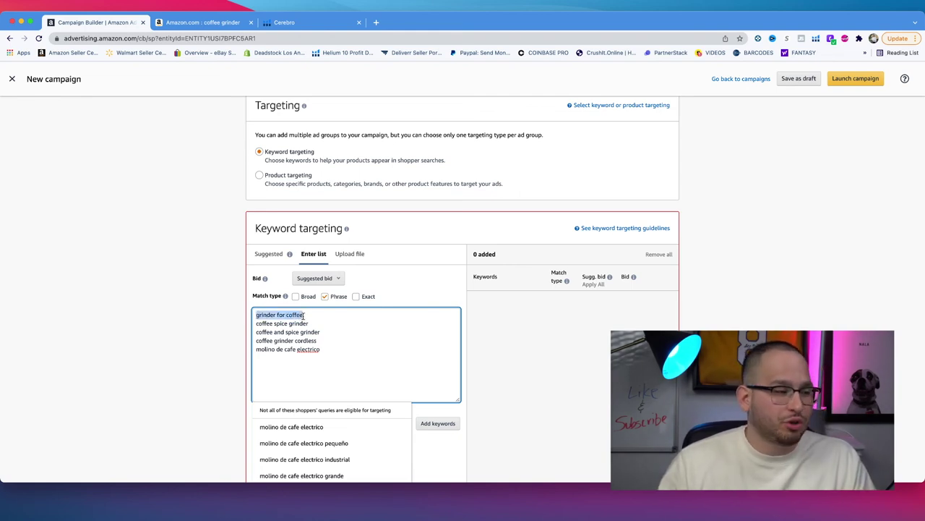
{"action": "left_click", "coordinate": [304, 316]}
{"action": "left_click", "coordinate": [297, 297]}
{"action": "left_click", "coordinate": [325, 296]}
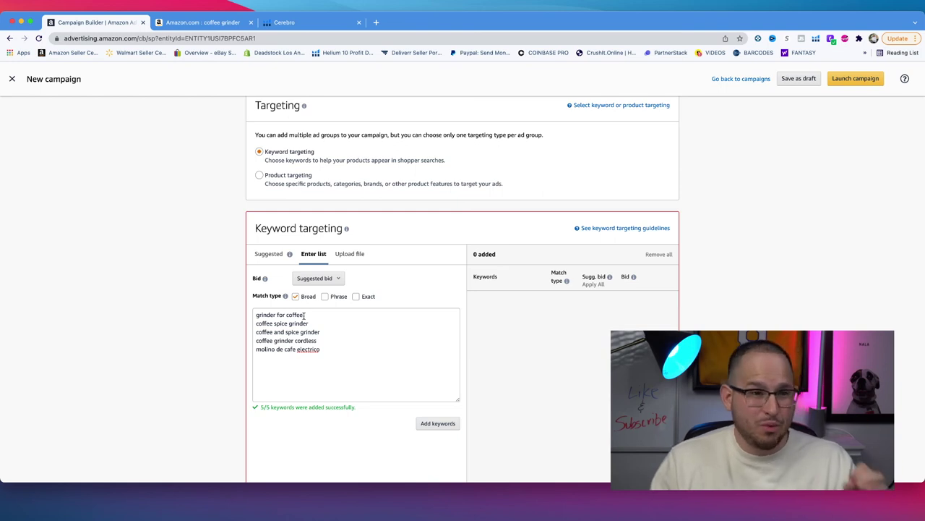
{"action": "left_click", "coordinate": [324, 295]}
{"action": "left_click", "coordinate": [296, 296]}
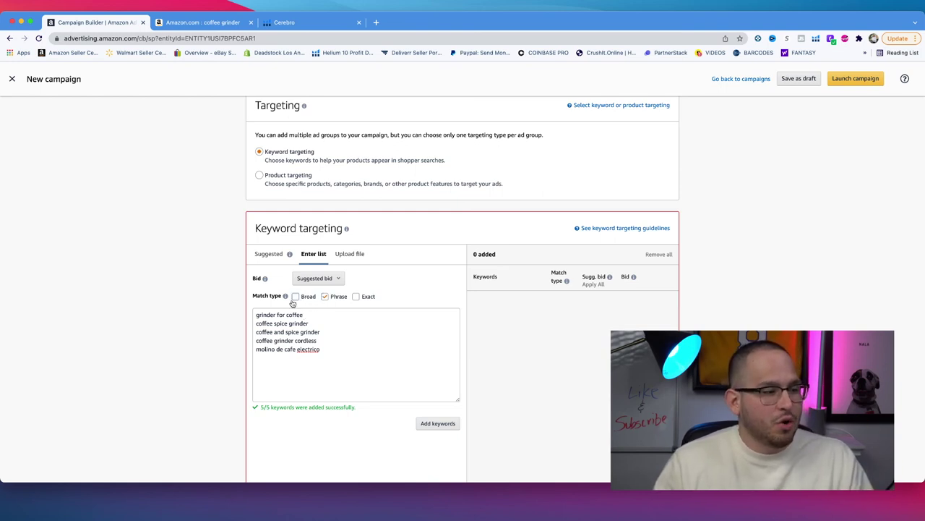
Step: Add the five listed coffee grinder keywords as phrase-match targets with suggested bids
{"action": "left_click", "coordinate": [437, 423]}
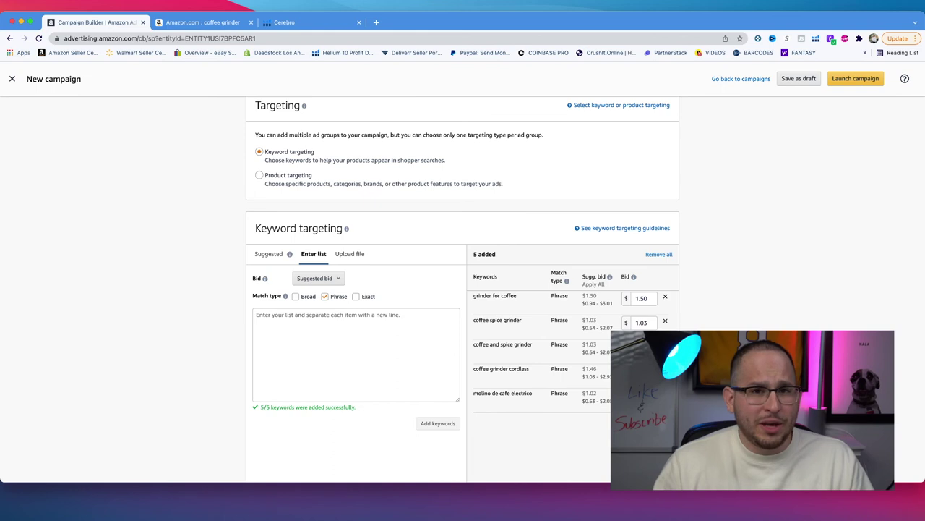
{"action": "scroll", "coordinate": [490, 312], "scroll_direction": "down", "scroll_amount": 3}
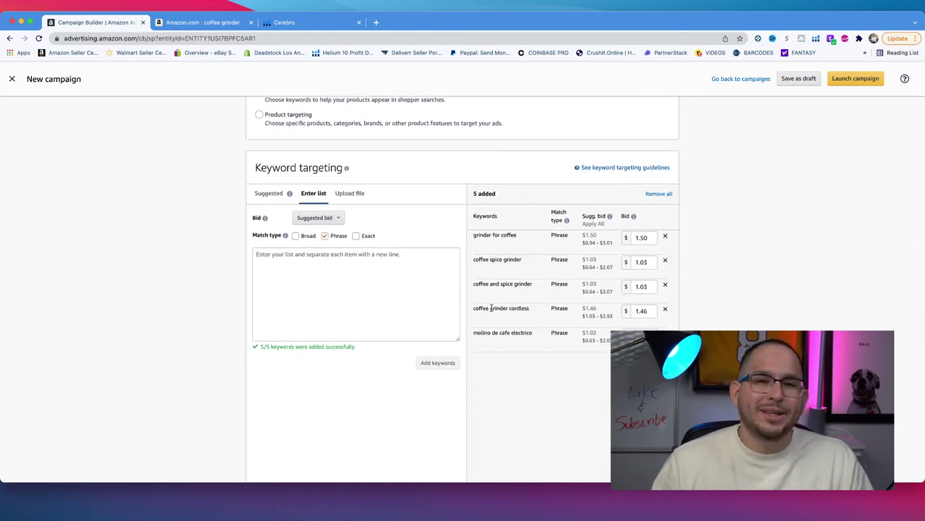
Step: Enter the same five keywords, from grinder for coffee to molino de cafe electrico, in the negative keyword targeting list
{"action": "scroll", "coordinate": [491, 307], "scroll_direction": "down", "scroll_amount": 5}
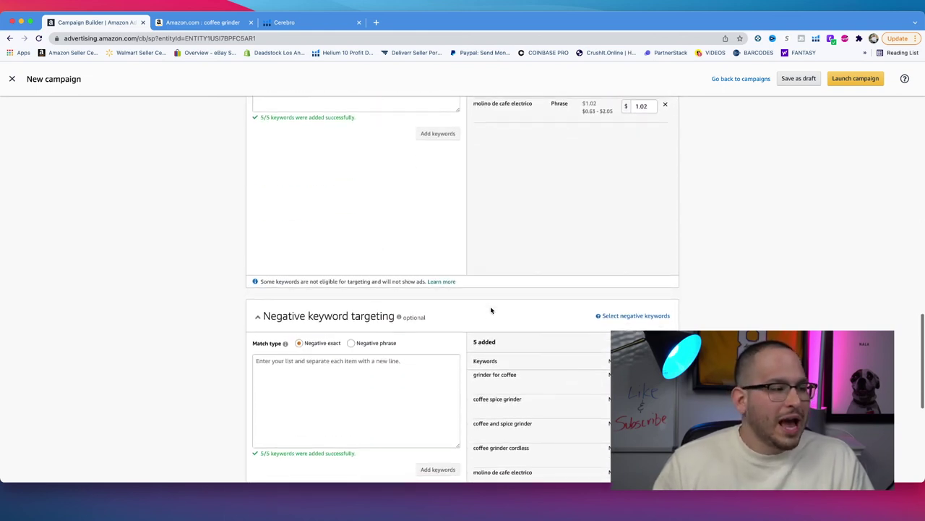
{"action": "left_click", "coordinate": [291, 304]}
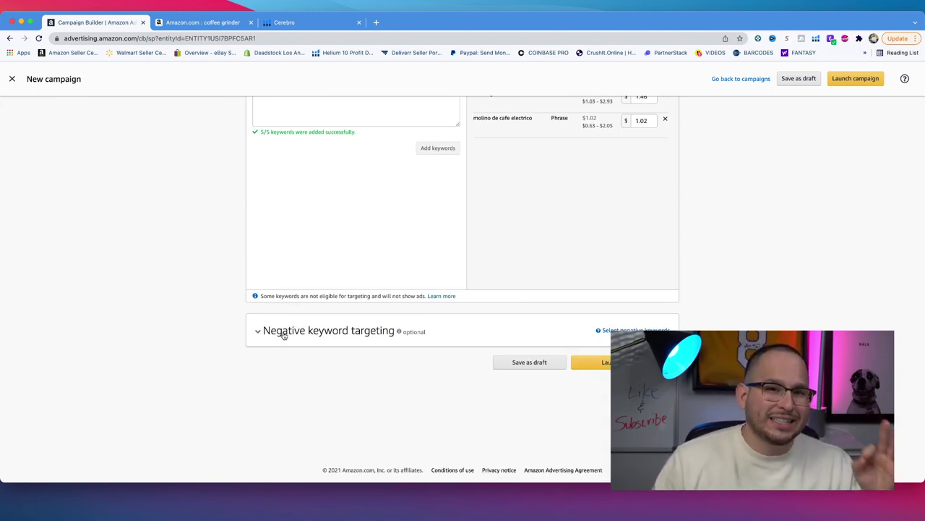
{"action": "left_click", "coordinate": [283, 333]}
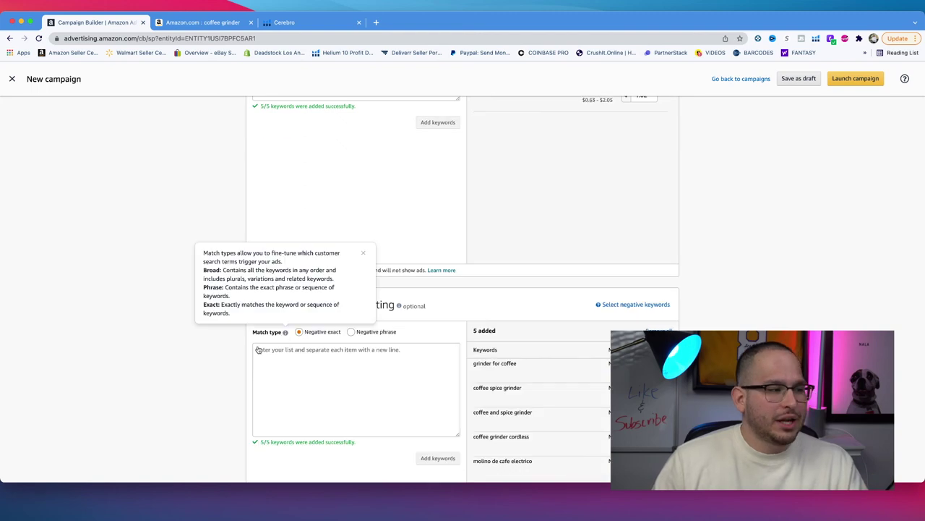
{"action": "left_click", "coordinate": [305, 354]}
{"action": "scroll", "coordinate": [450, 363], "scroll_direction": "down", "scroll_amount": 2}
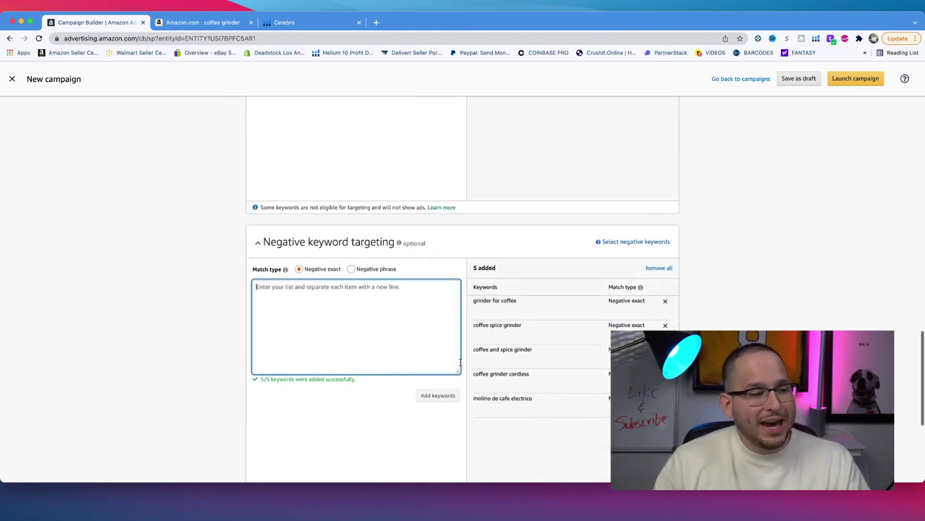
{"action": "type", "text": "grinder for coffee coffee spice grinder coffee and spice grinder coffee grinder cordless molino de cafe electrico"}
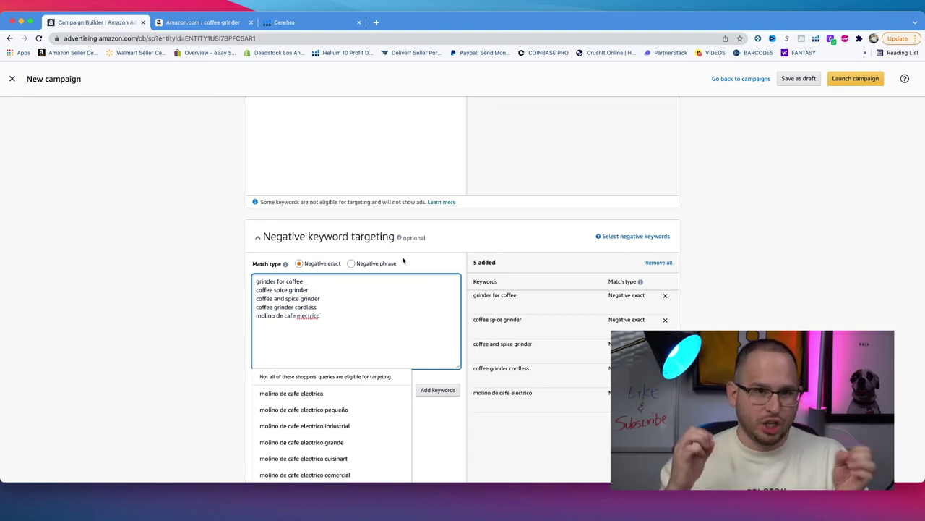
Step: Enter the five coffee grinder keywords again in the regular keyword targeting list and dismiss the keyword suggestions
{"action": "scroll", "coordinate": [311, 222], "scroll_direction": "up", "scroll_amount": 5}
{"action": "scroll", "coordinate": [318, 225], "scroll_direction": "up", "scroll_amount": 2}
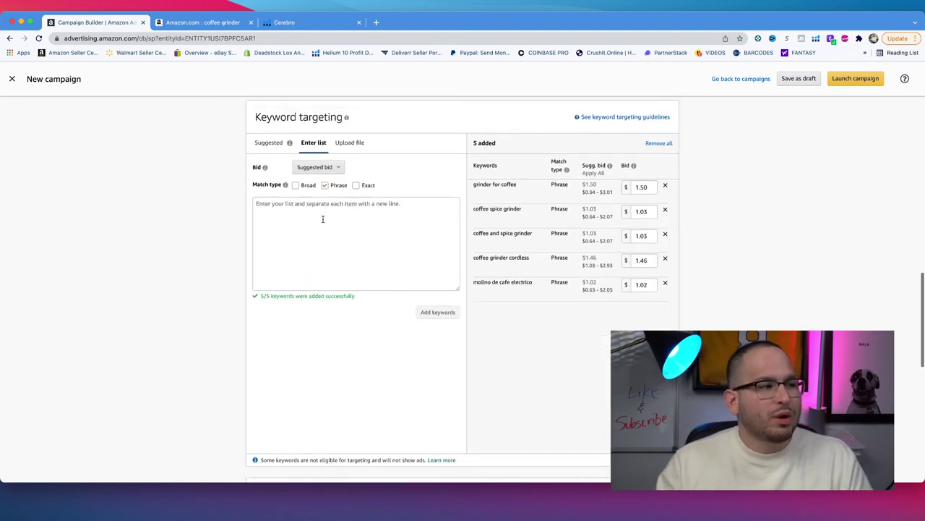
{"action": "left_click", "coordinate": [341, 219]}
{"action": "type", "text": "grinder for coffee coffee spice grinder coffee and spice grinder coffee grinder cordless molino de cafe electrico"}
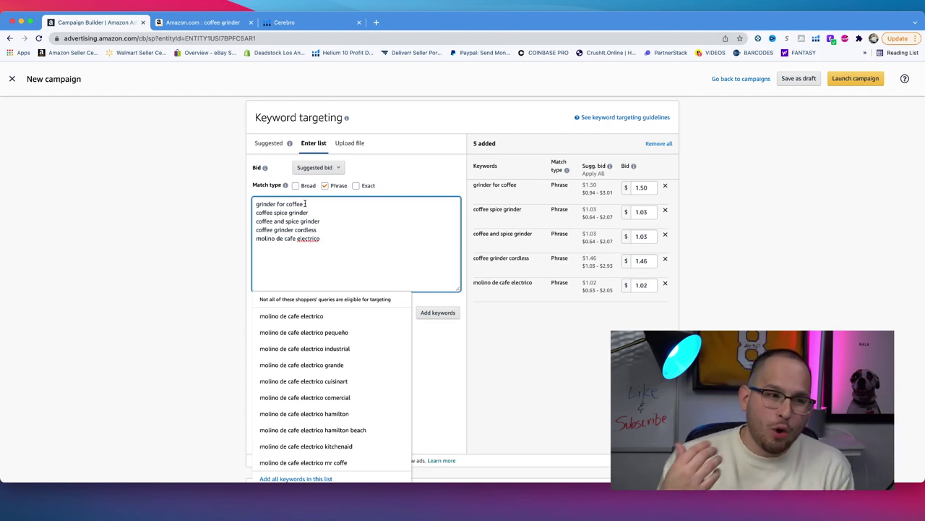
{"action": "scroll", "coordinate": [369, 255], "scroll_direction": "down", "scroll_amount": 4}
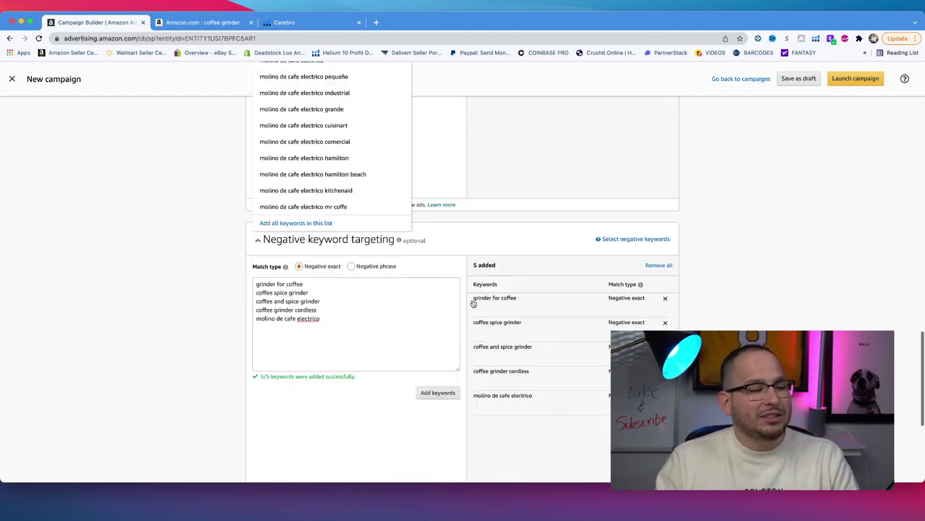
{"action": "left_click", "coordinate": [171, 242]}
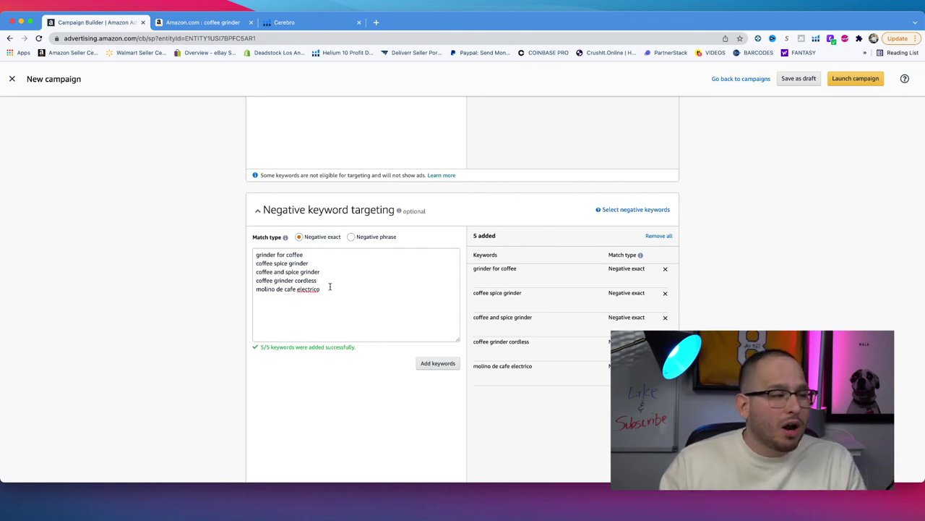
Step: Add the five listed coffee grinder keywords as negative phrase keywords
{"action": "left_click", "coordinate": [351, 237]}
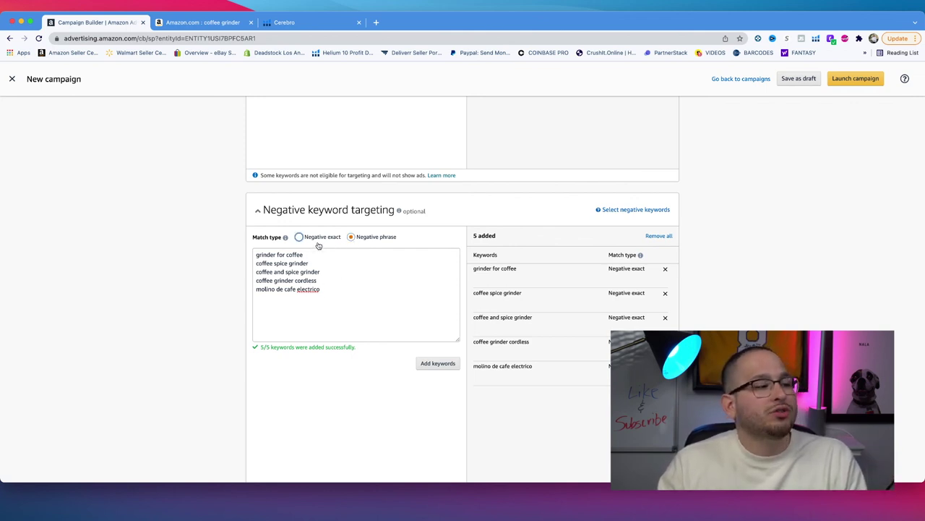
{"action": "left_click", "coordinate": [437, 363]}
{"action": "scroll", "coordinate": [524, 336], "scroll_direction": "down", "scroll_amount": 2}
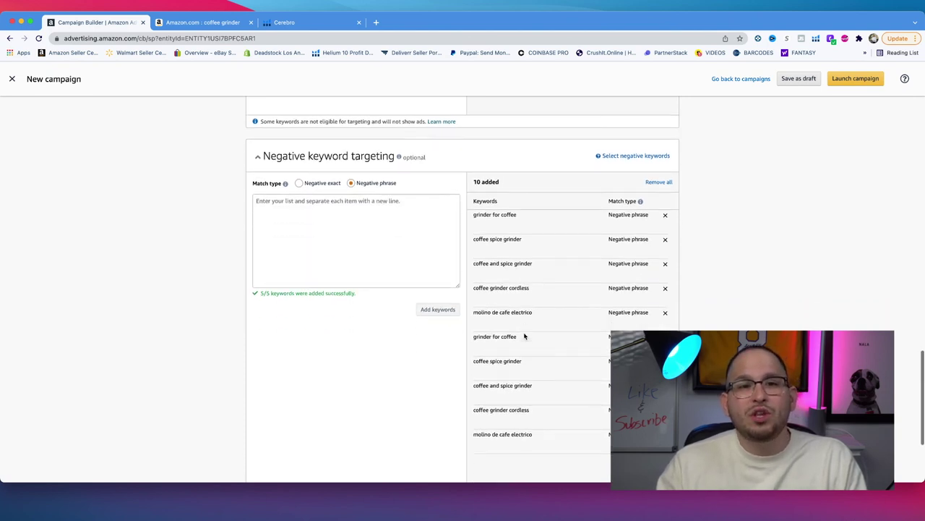